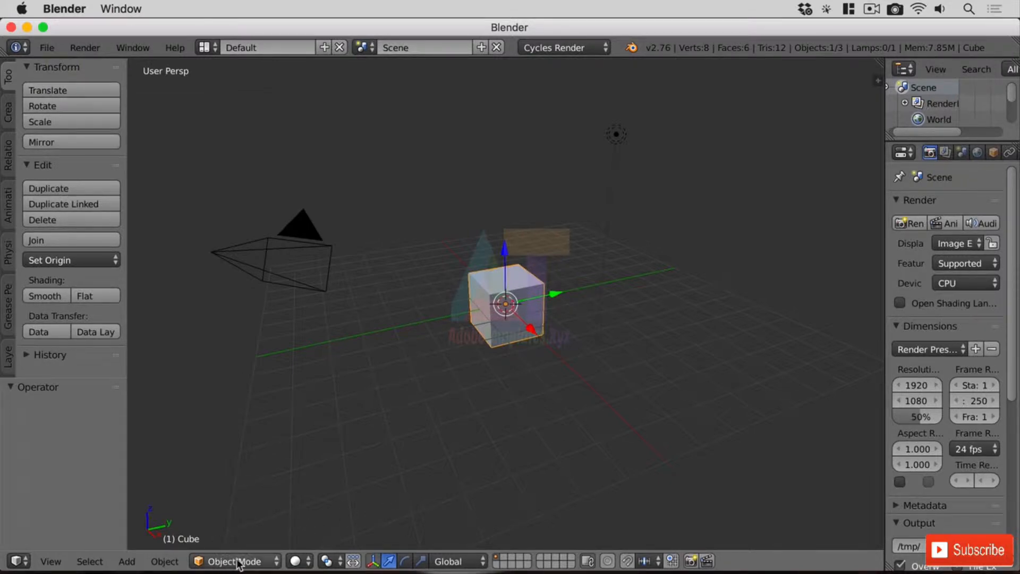
Put the default cube into Sculpt Mode and widen the tool shelf so the brush settings are fully readable
click(221, 562)
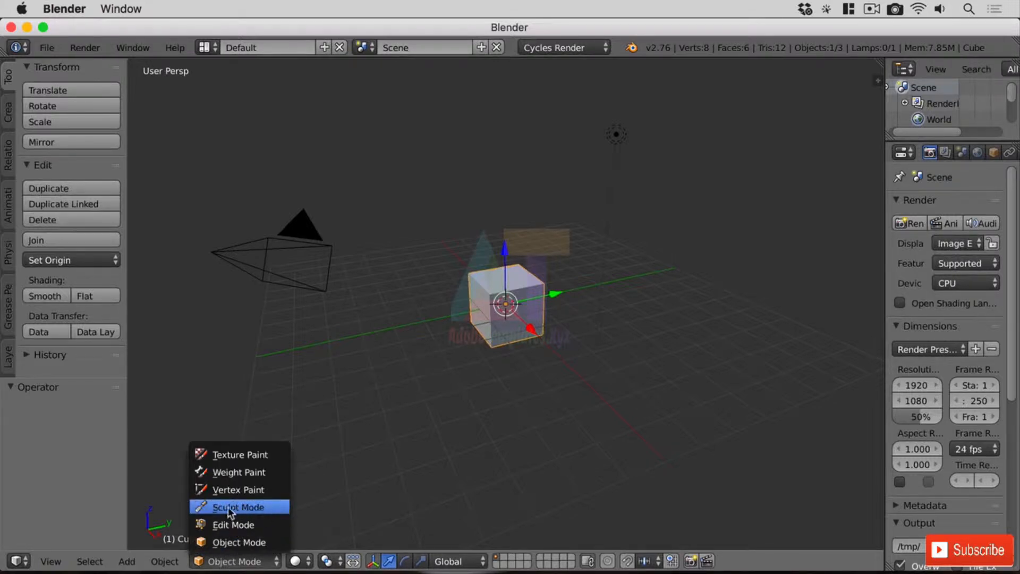
click(258, 510)
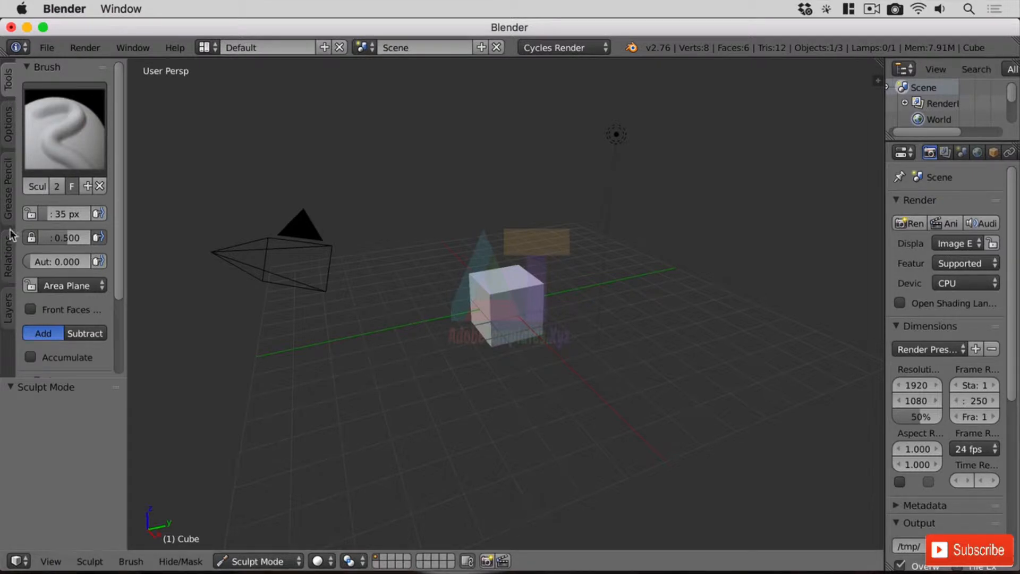
click(9, 124)
click(9, 192)
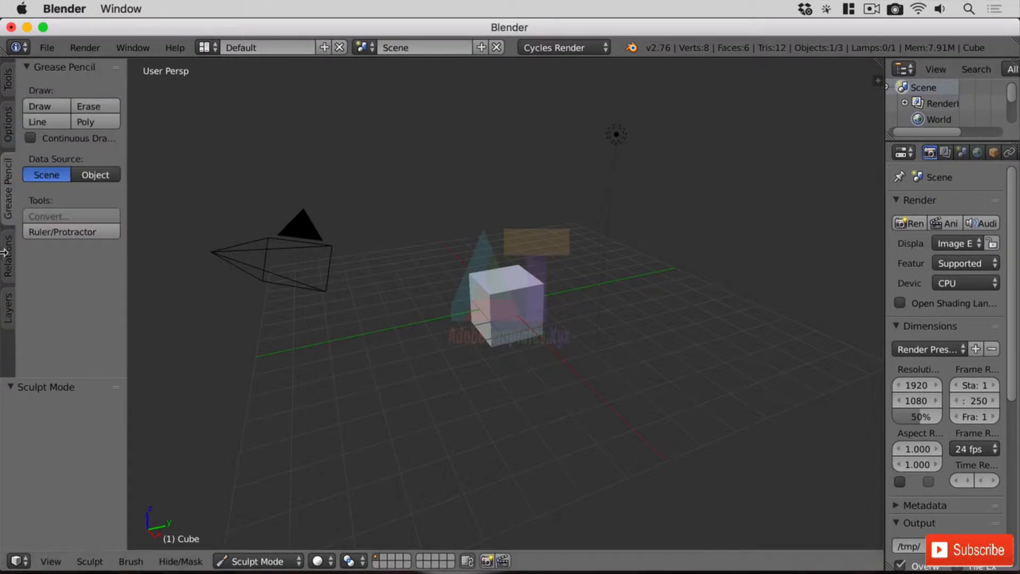
click(6, 253)
click(9, 83)
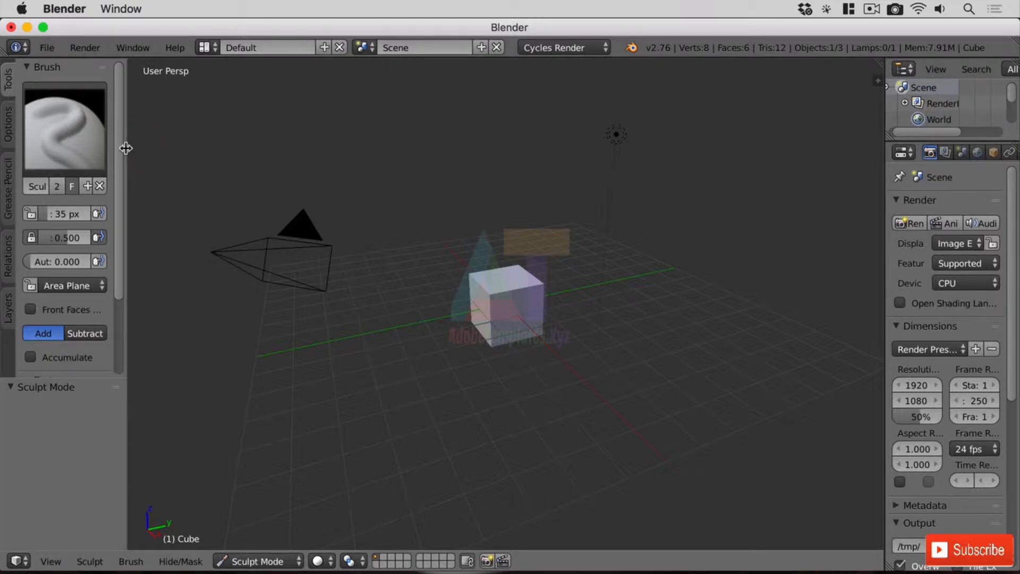
mouse_move(126, 148)
mouse_down()
mouse_move(292, 187)
mouse_move(275, 184)
mouse_up()
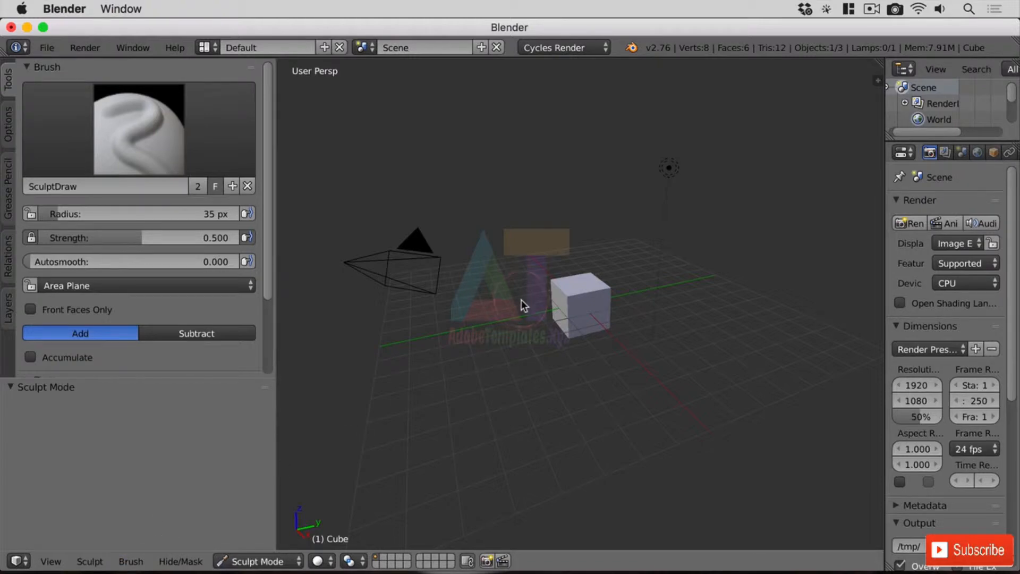
Sculpt a few strokes over the front corner of the cube with the SculptDraw brush in Add mode
mouse_move(559, 291)
mouse_down()
mouse_move(606, 315)
mouse_move(582, 280)
mouse_move(570, 328)
mouse_move(613, 326)
mouse_move(570, 325)
mouse_up()
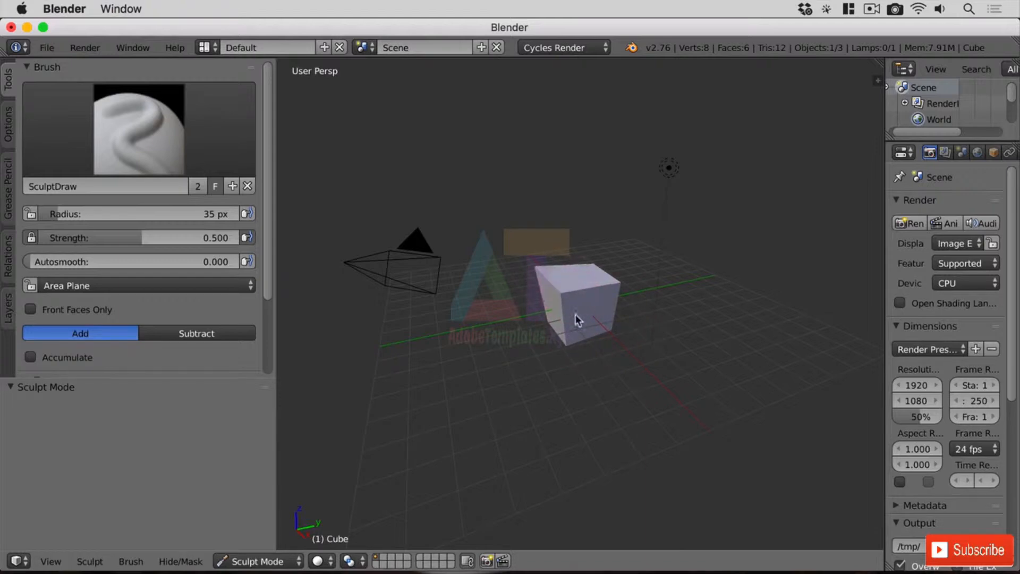
mouse_move(569, 281)
mouse_down()
mouse_move(569, 308)
mouse_move(586, 295)
mouse_up()
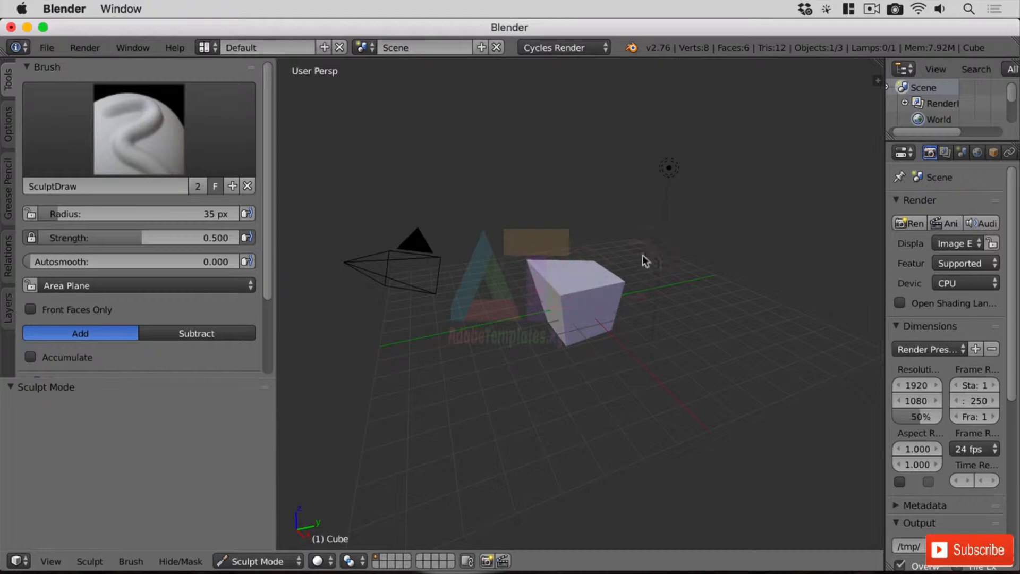
scroll(642, 255, up, 4)
mouse_move(643, 255)
mouse_down()
mouse_move(522, 298)
mouse_move(556, 303)
mouse_move(532, 294)
mouse_move(520, 306)
mouse_up()
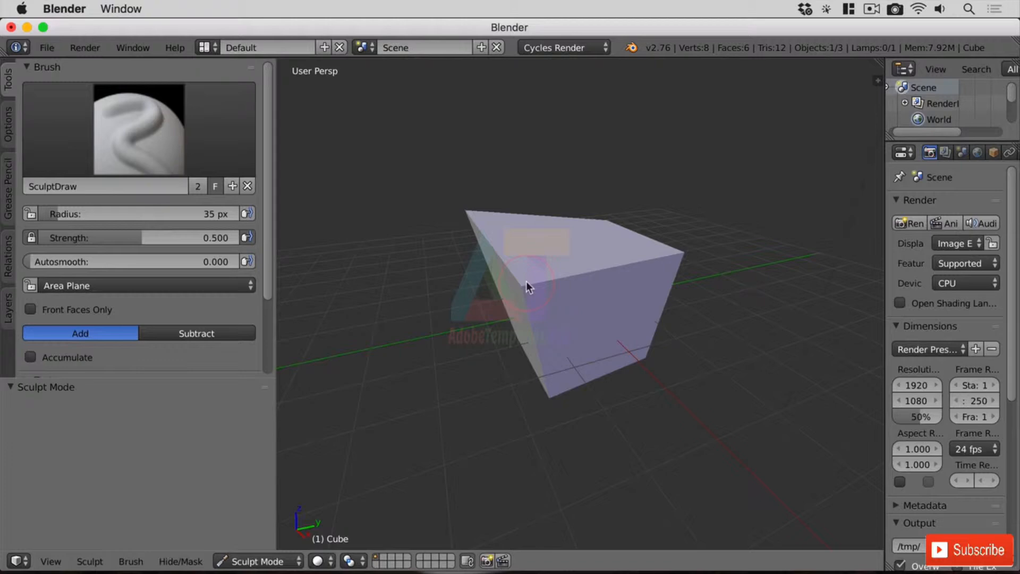
Add a Subdivision Surface modifier with 2 view subdivisions to the cube and apply it
click(263, 559)
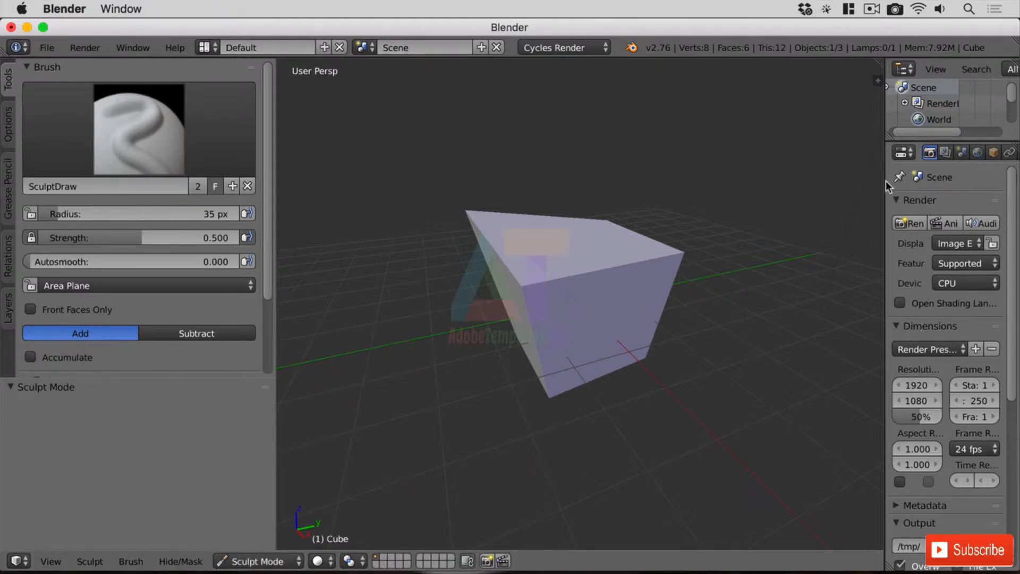
drag(884, 183, 757, 187)
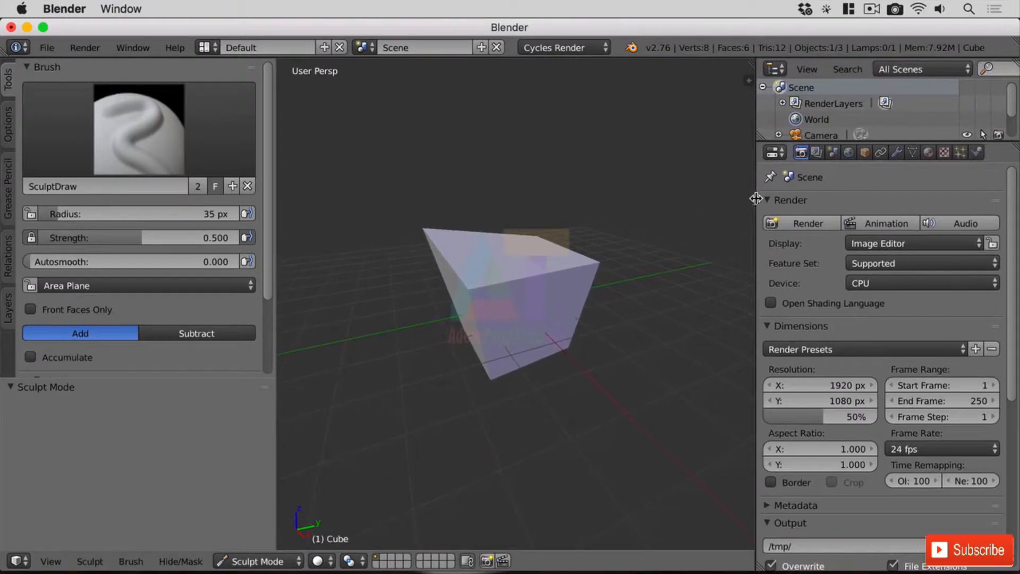
click(897, 154)
click(877, 205)
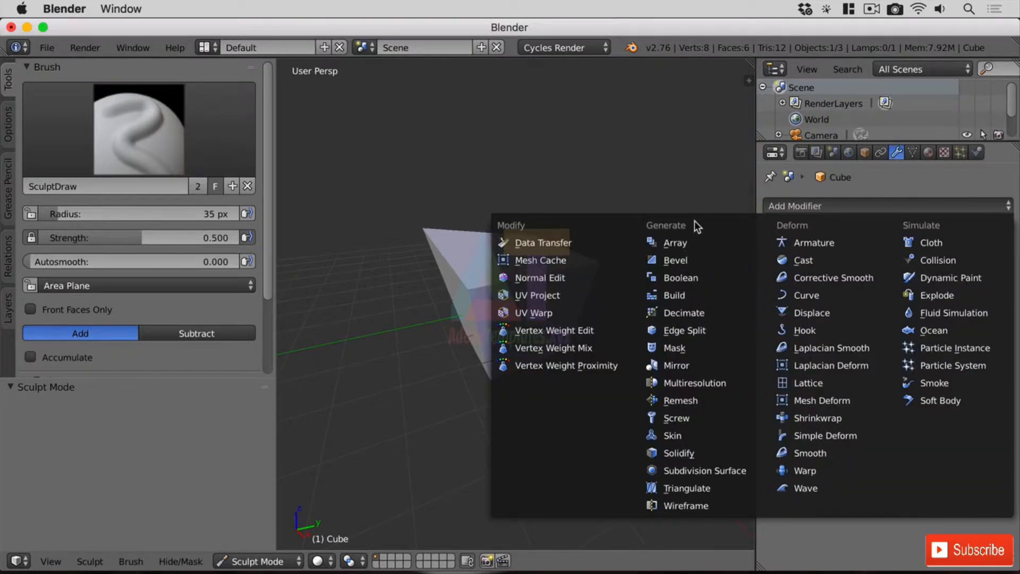
click(737, 473)
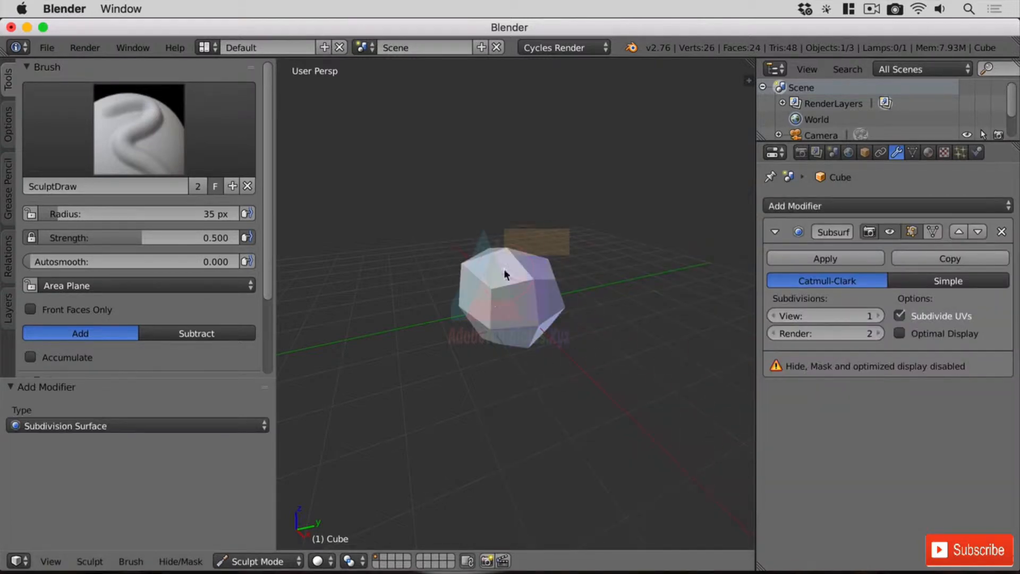
click(879, 316)
click(849, 257)
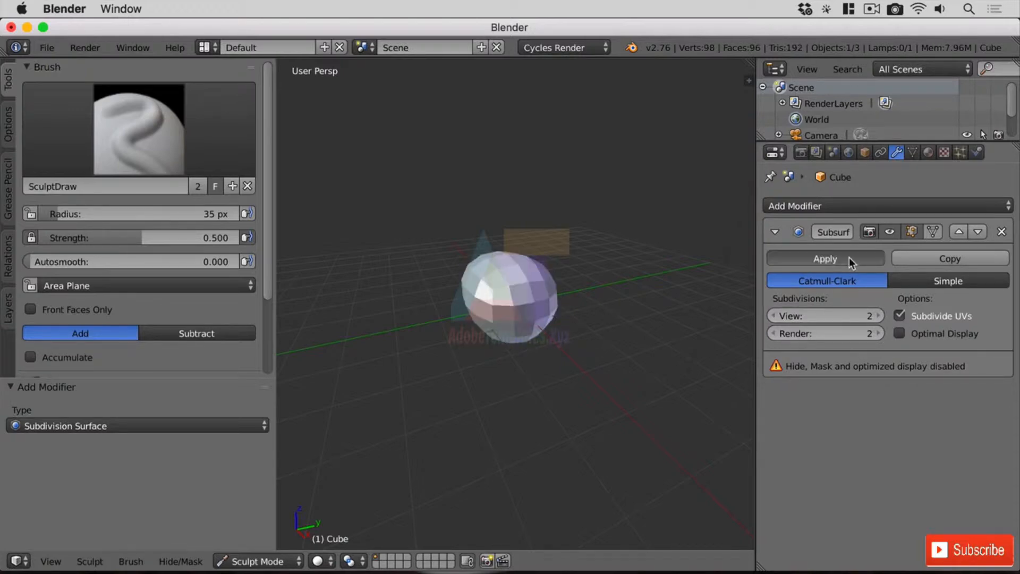
Check the subdivided mesh in wireframe and solid display, and sculpt raised strokes across its upper front with SculptDraw
scroll(520, 262, up, 5)
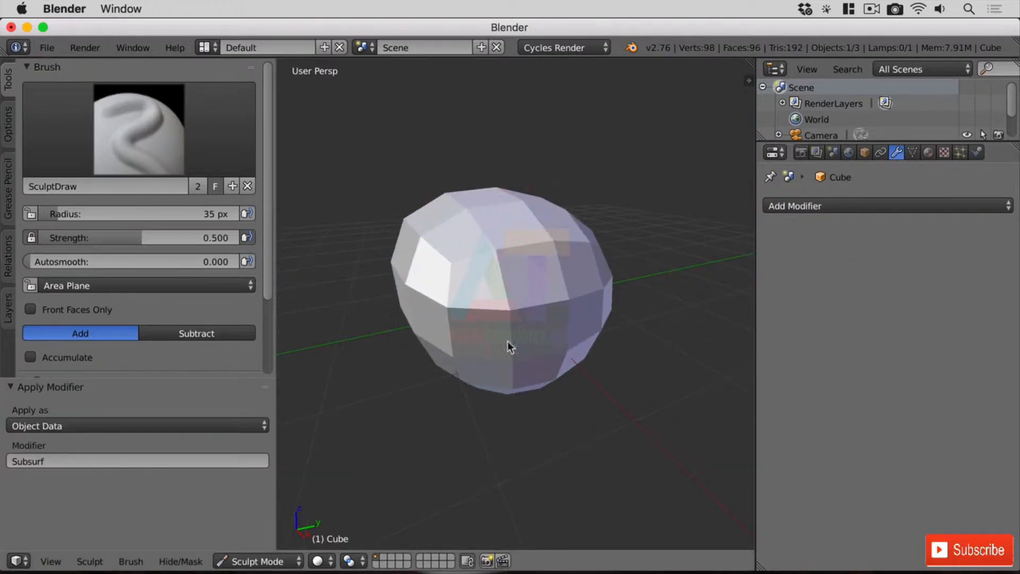
key(z)
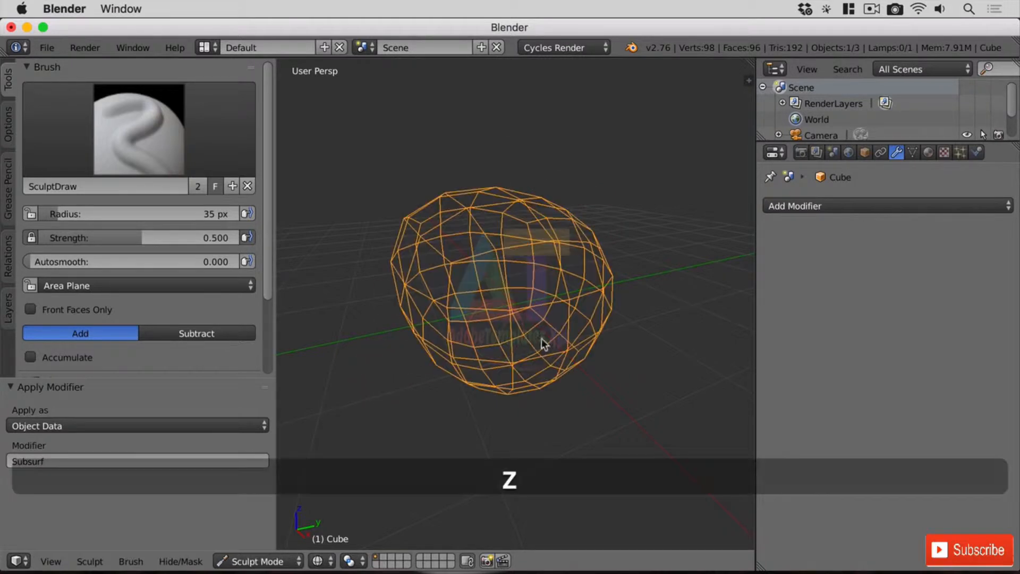
key(z)
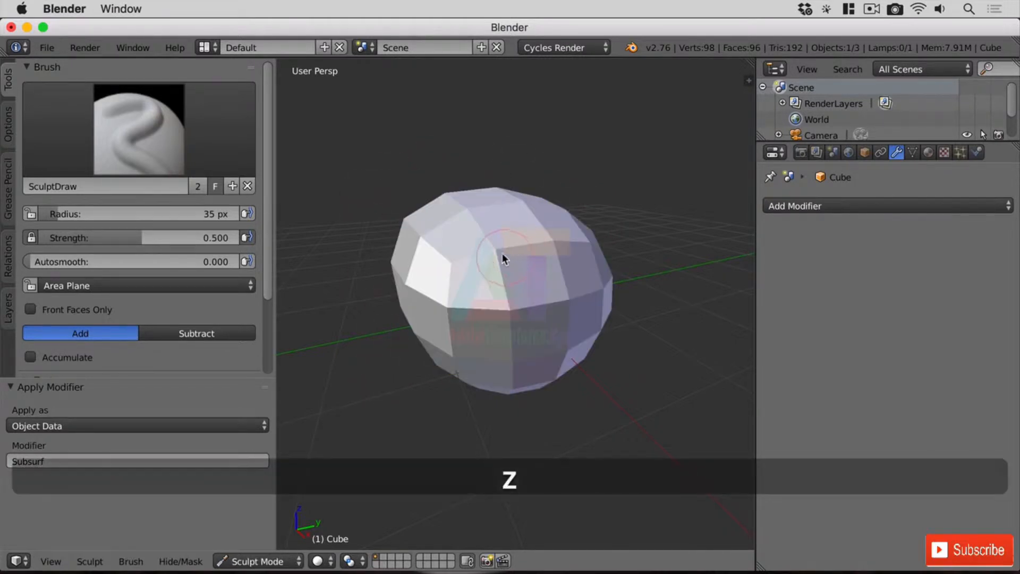
mouse_move(489, 274)
mouse_down()
mouse_move(478, 209)
mouse_move(486, 219)
mouse_up()
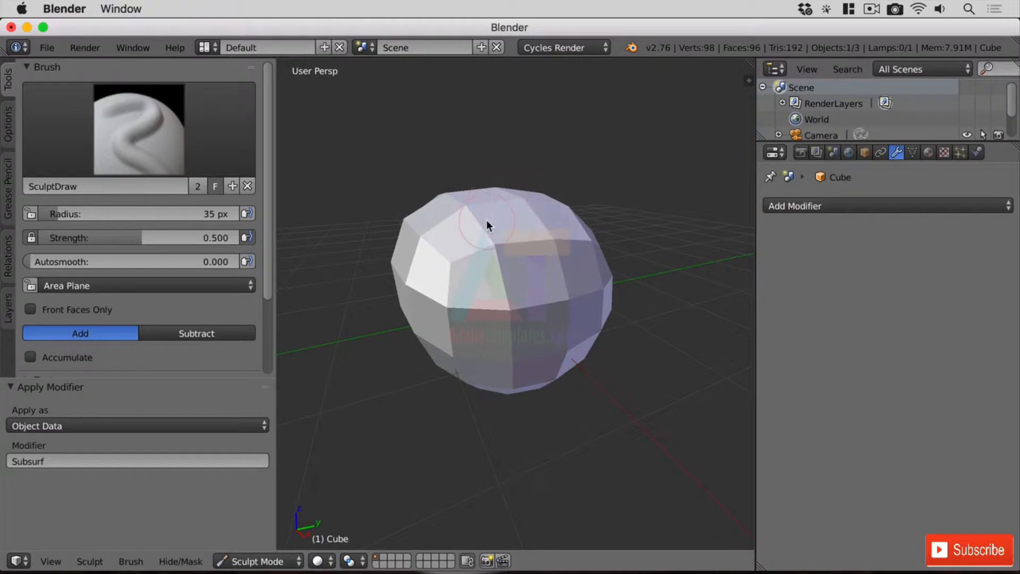
mouse_move(541, 190)
mouse_down()
mouse_move(439, 260)
mouse_move(497, 257)
mouse_move(484, 277)
mouse_move(430, 262)
mouse_move(486, 222)
mouse_move(445, 272)
mouse_move(405, 261)
mouse_move(483, 278)
mouse_move(529, 269)
mouse_move(478, 256)
mouse_move(495, 240)
mouse_move(497, 249)
mouse_move(497, 232)
mouse_move(500, 257)
mouse_up()
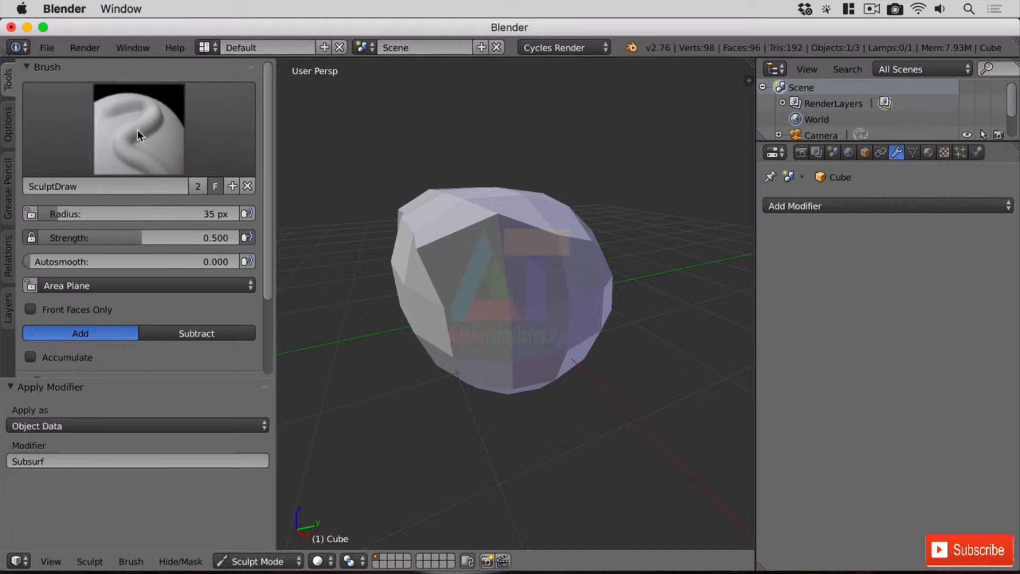
Carve into the mesh's upper front with the brush set to Subtract, and restore the brush direction to Add
click(221, 335)
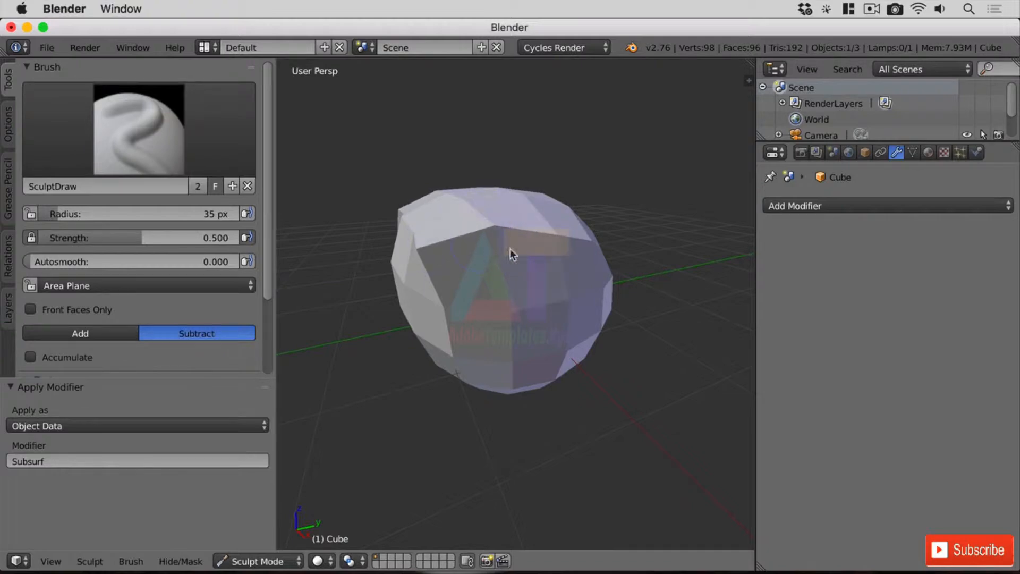
drag(510, 249, 414, 261)
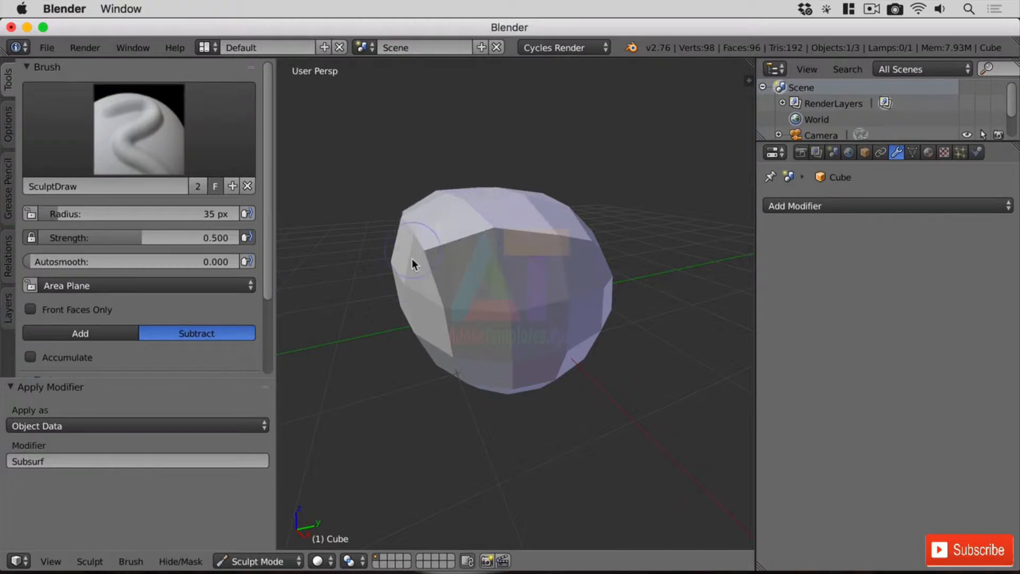
click(92, 336)
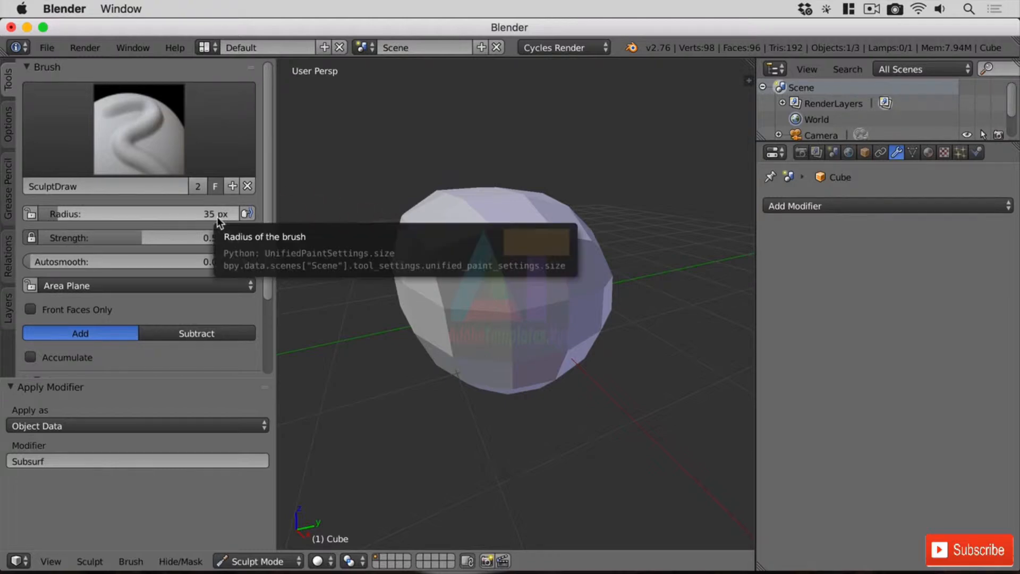
Sculpt a short stroke on a lower vertex of the mesh in close-up, using the 35 px brush radius
scroll(478, 255, up, 6)
scroll(489, 264, down, 10)
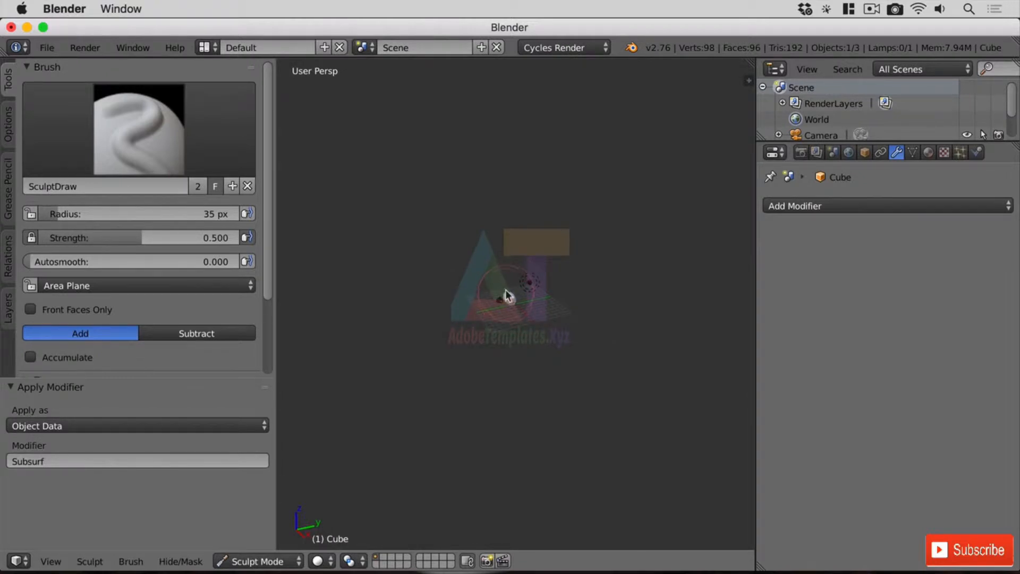
scroll(479, 286, up, 8)
scroll(475, 282, up, 10)
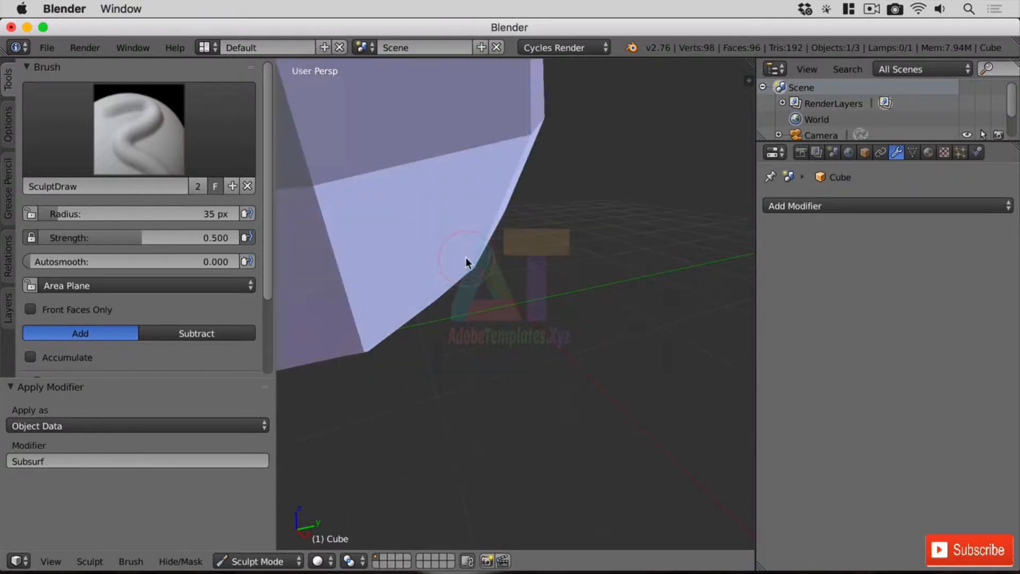
mouse_move(344, 174)
mouse_down()
mouse_move(319, 191)
mouse_move(330, 209)
mouse_up()
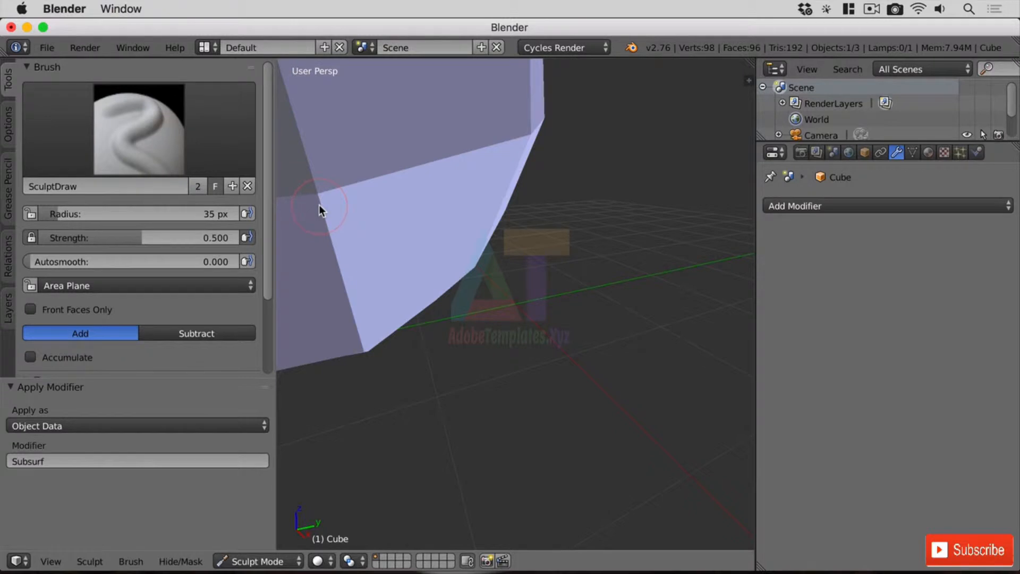
scroll(479, 276, down, 10)
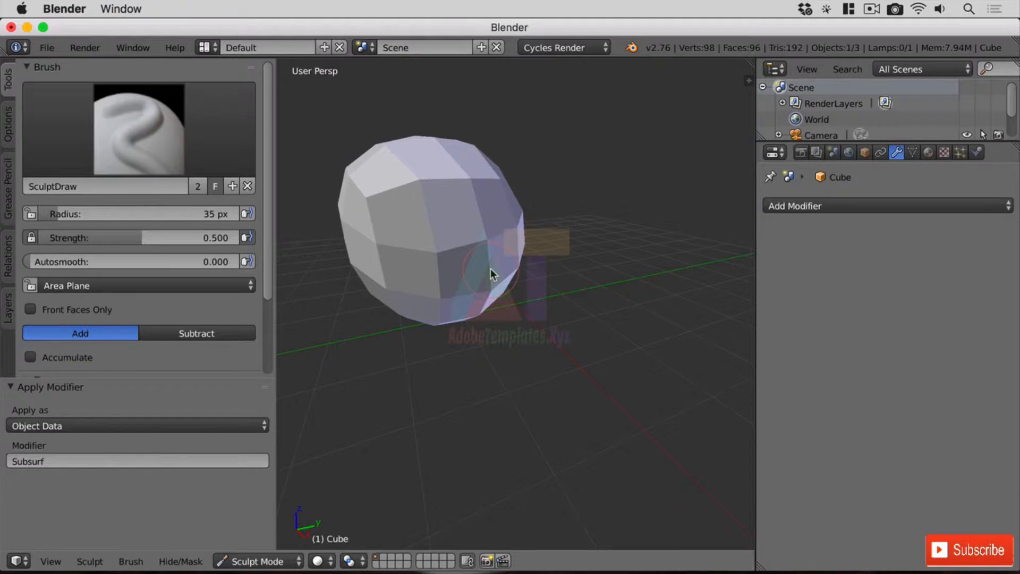
Try enlarging the sculpt brush radius to 173 px and then 150 px over the mesh
key(f)
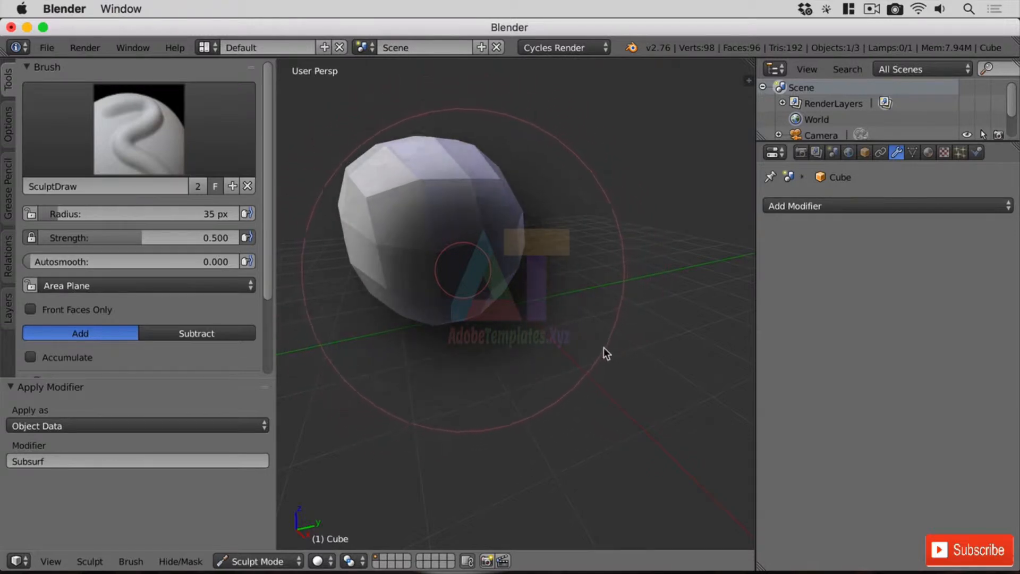
click(580, 343)
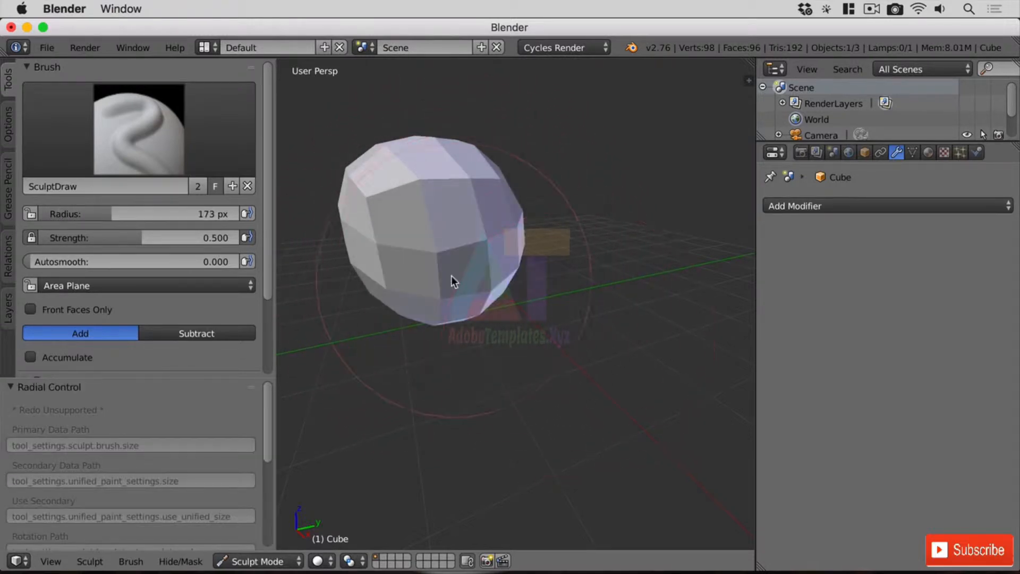
key(f)
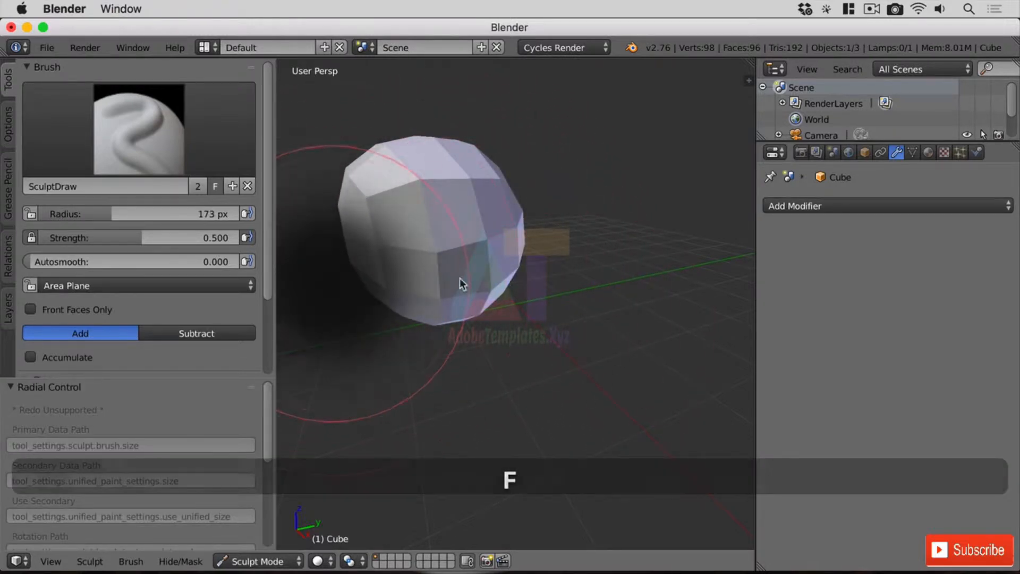
click(459, 287)
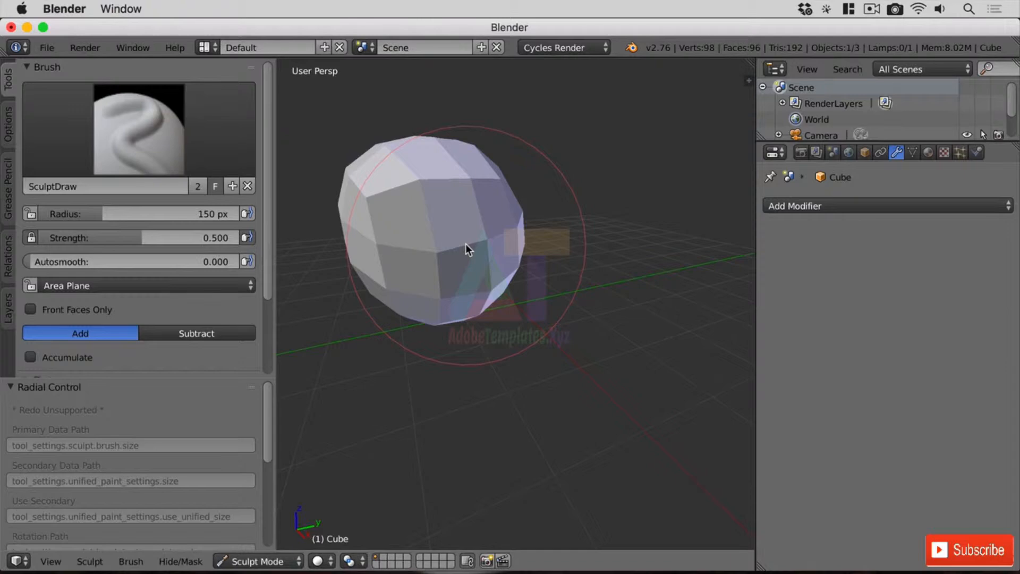
mouse_move(466, 244)
mouse_down()
mouse_move(440, 222)
mouse_move(436, 239)
mouse_move(447, 241)
mouse_up()
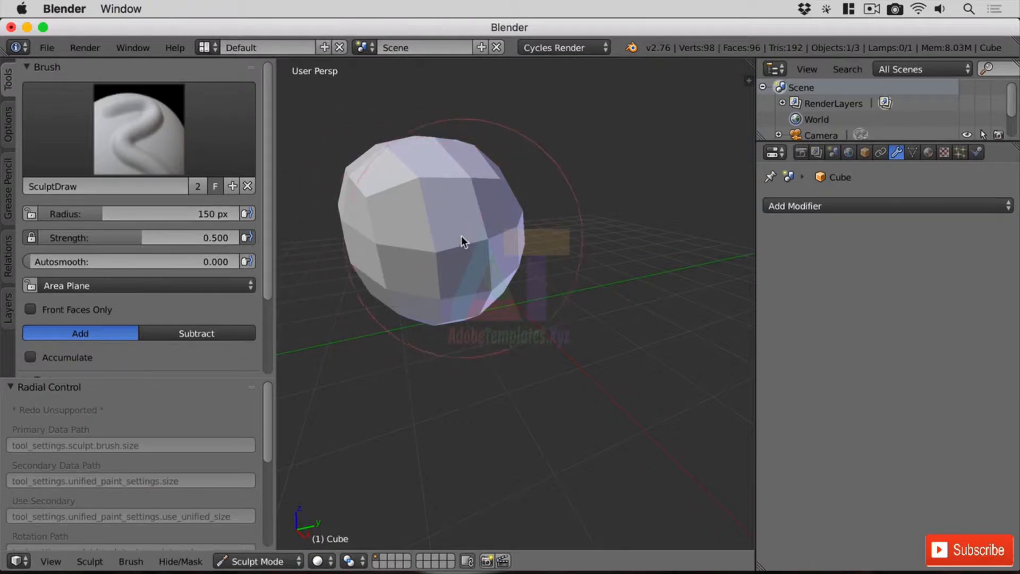
Set the sculpt brush radius to 42 px and its strength to 0.435
key(f)
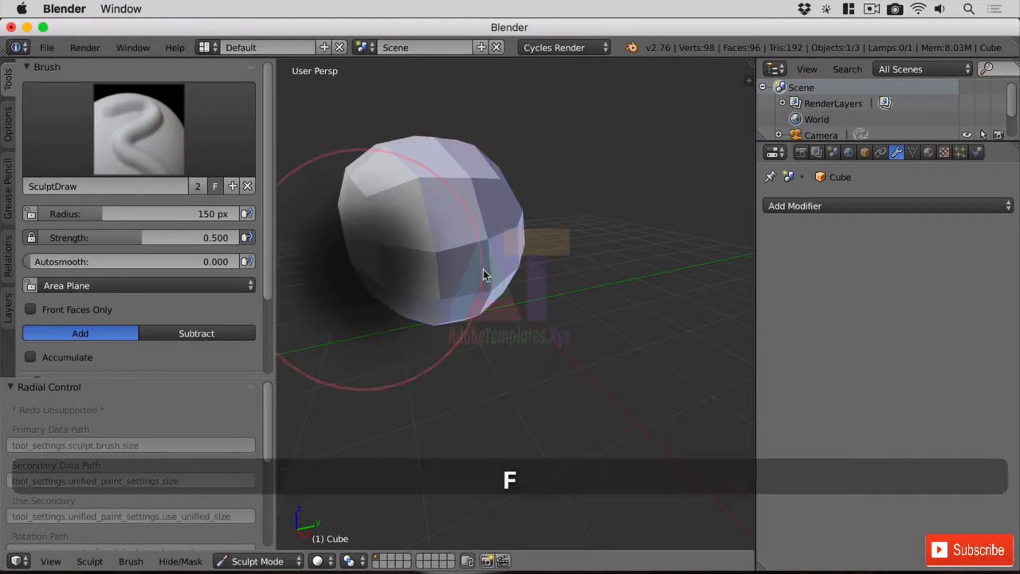
click(396, 263)
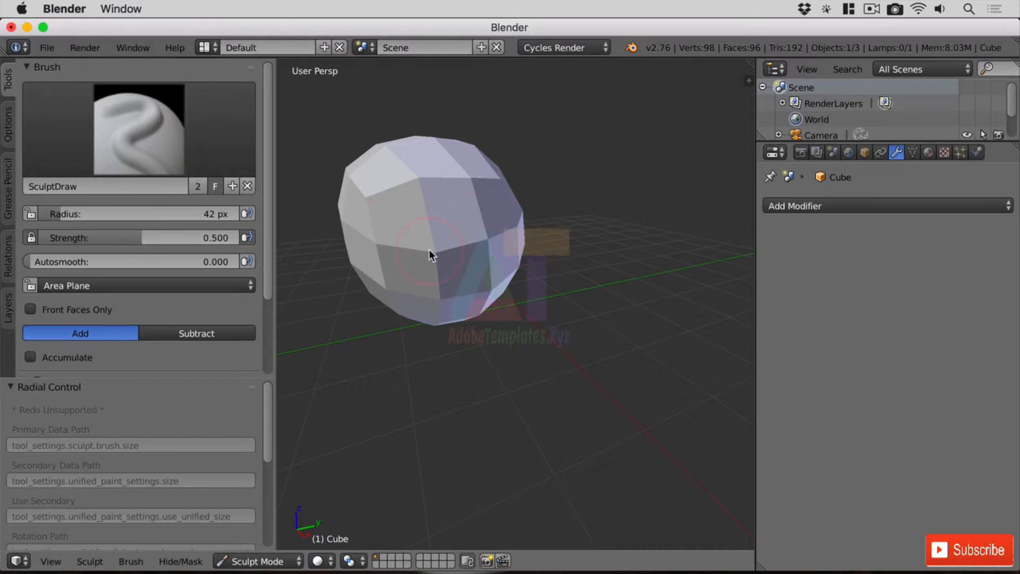
key(shift)
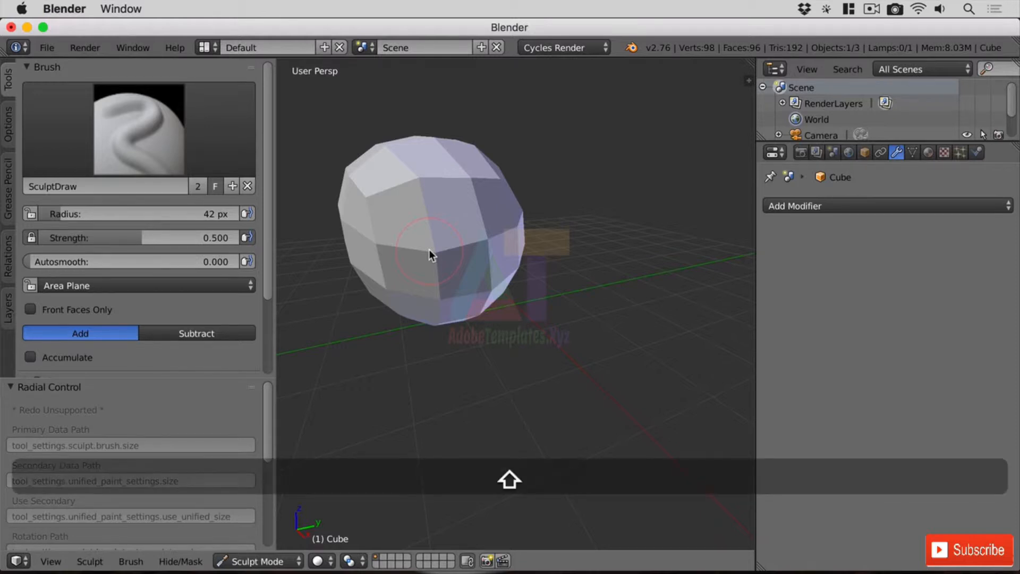
key(shift+f)
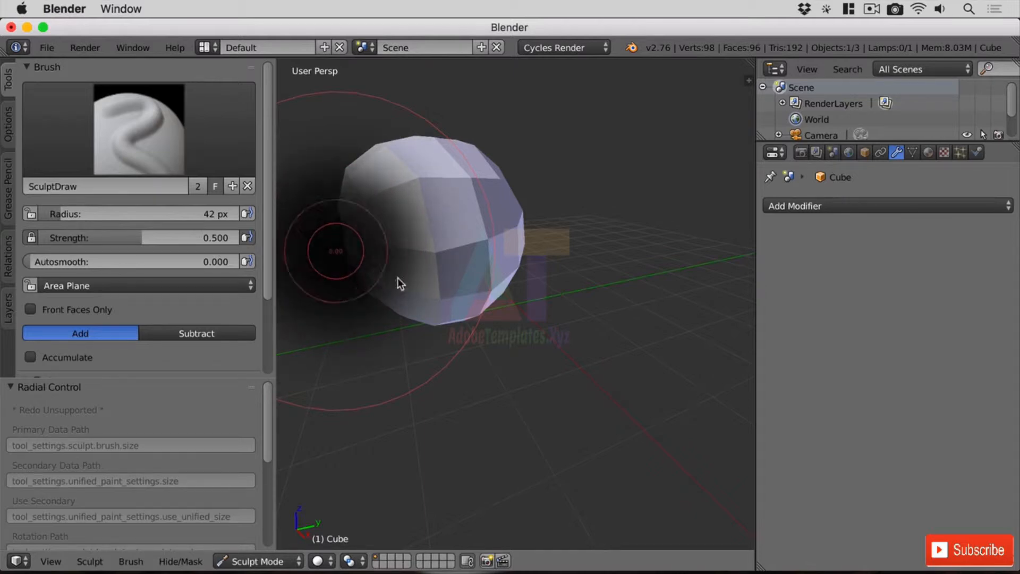
click(433, 279)
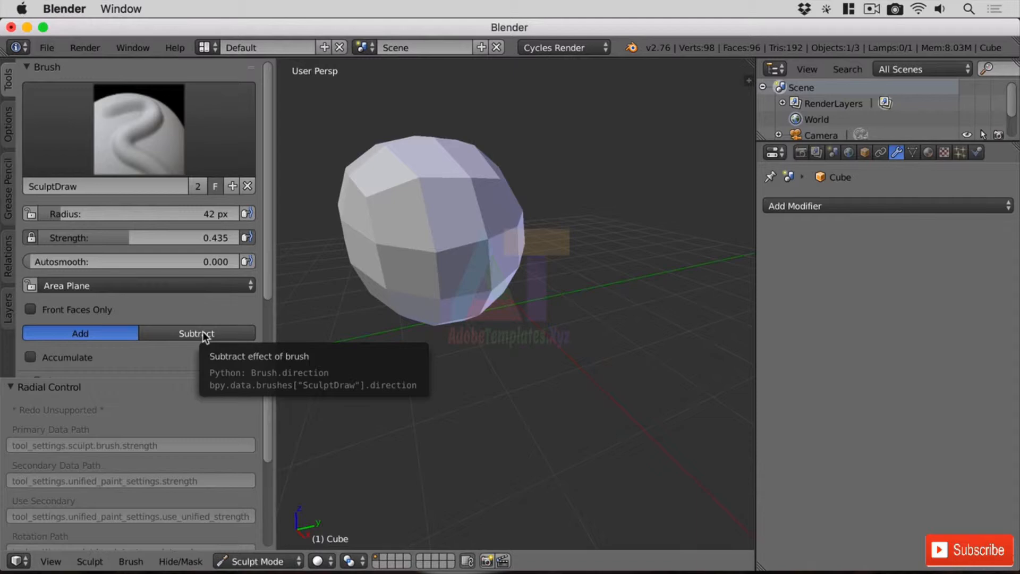
Select the Blob brush, clear its fake user and unlink it from the active brush slot
click(153, 130)
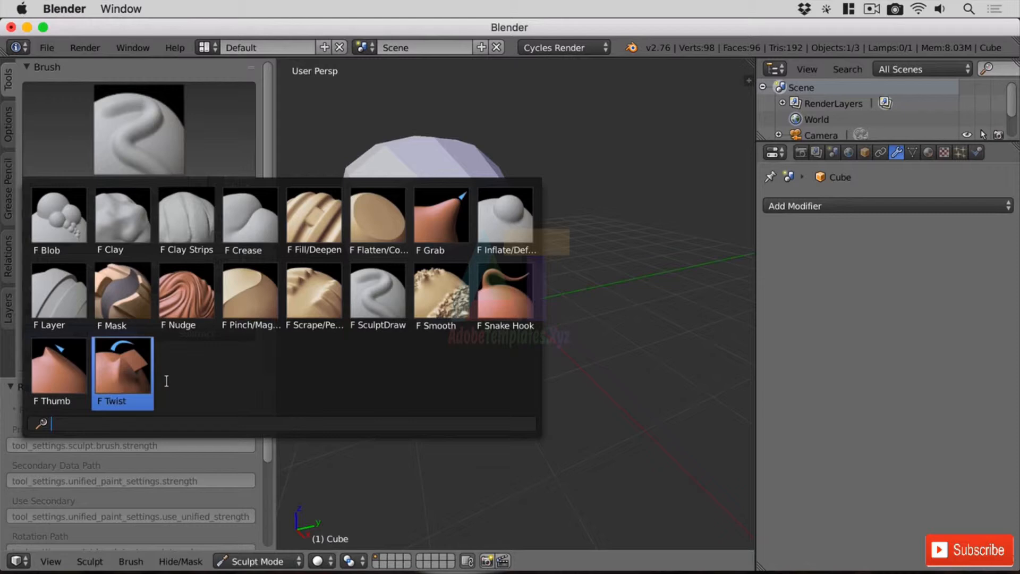
click(66, 226)
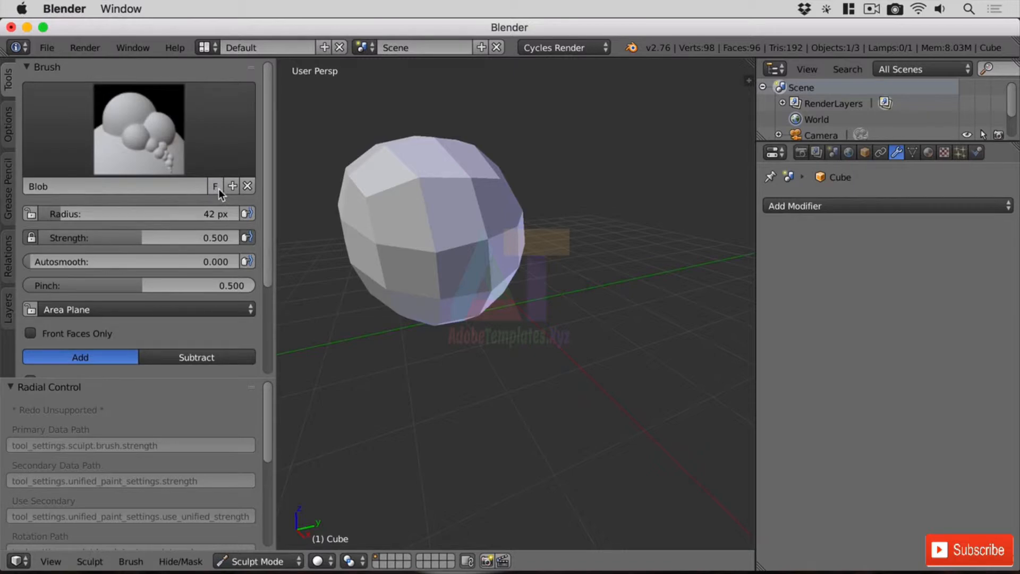
click(248, 186)
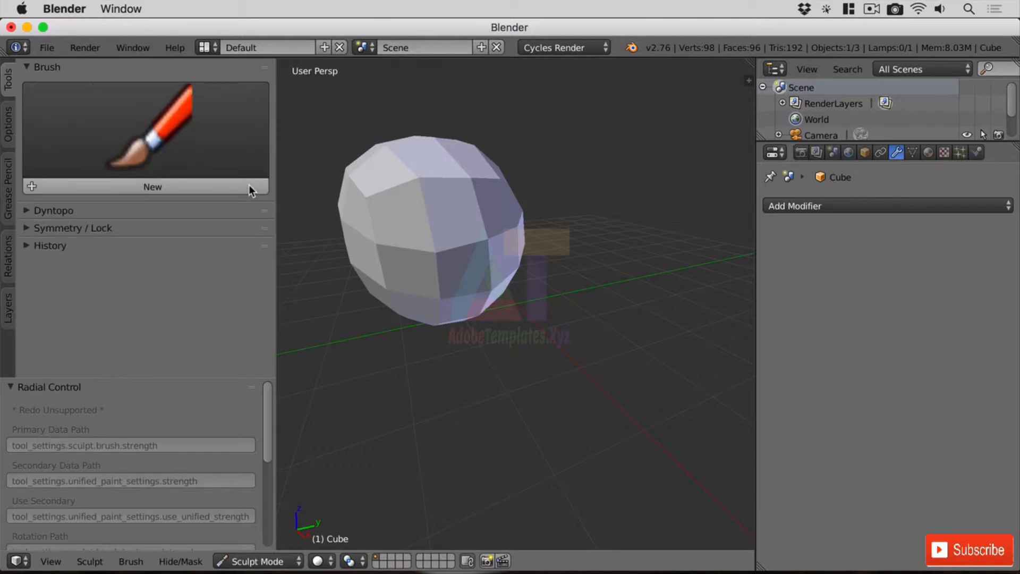
click(156, 135)
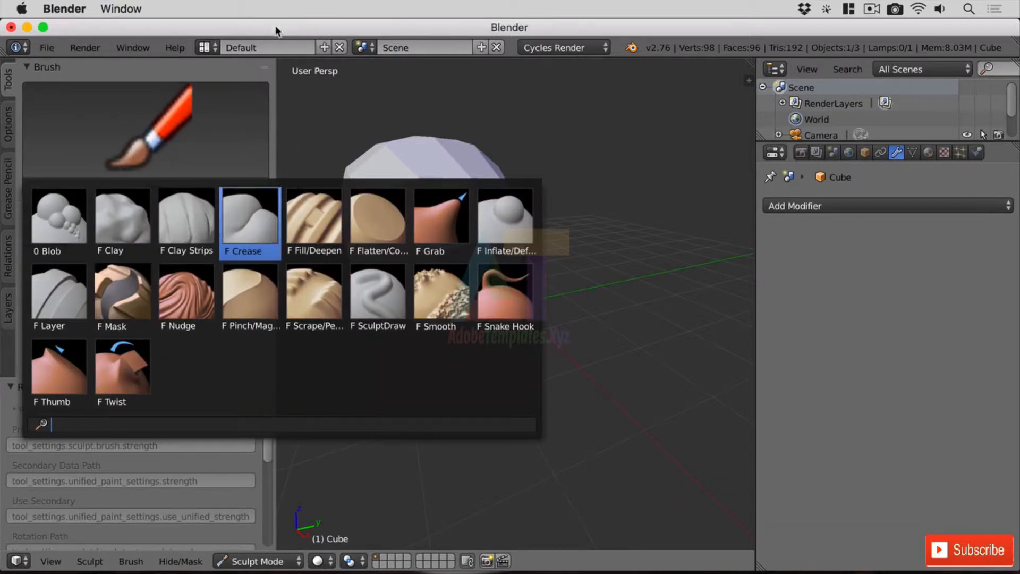
Save the scene over the existing file brash_gone_test.blend in the 06.fluffy.bunny folder
click(45, 47)
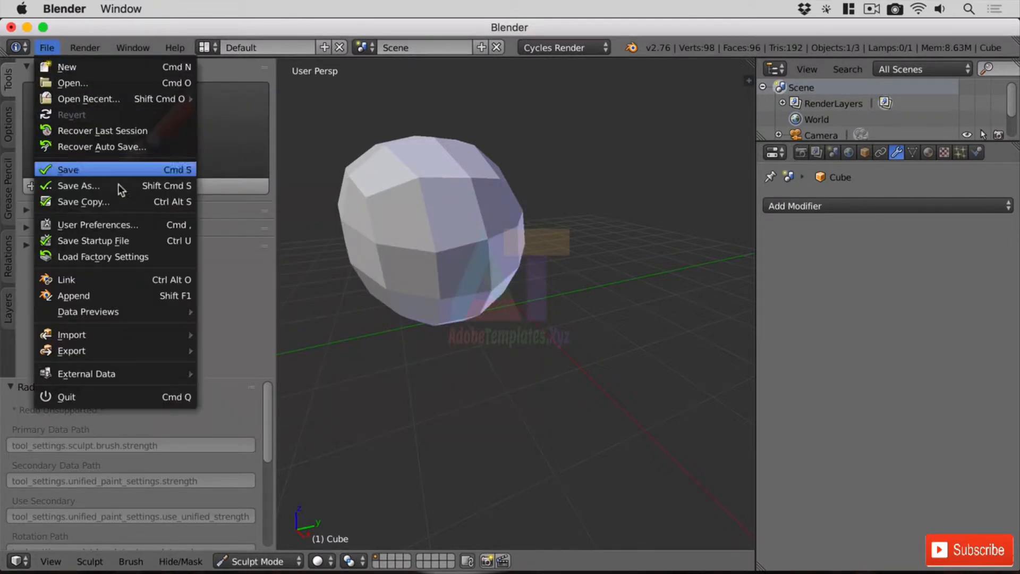
click(121, 171)
click(319, 193)
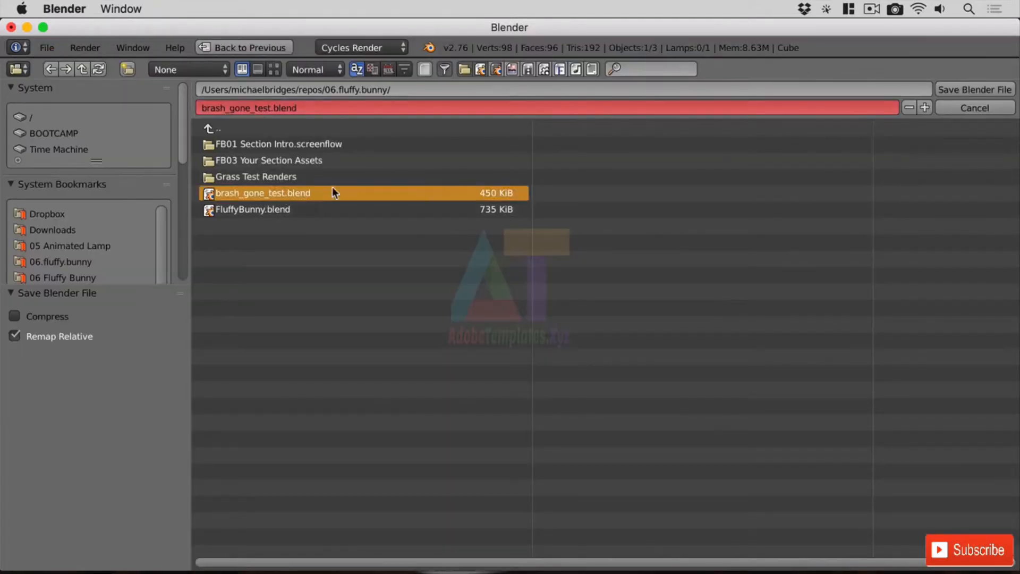
click(972, 90)
Quit and relaunch Blender, and reopen the recent file brash_gone_test.blend
click(47, 47)
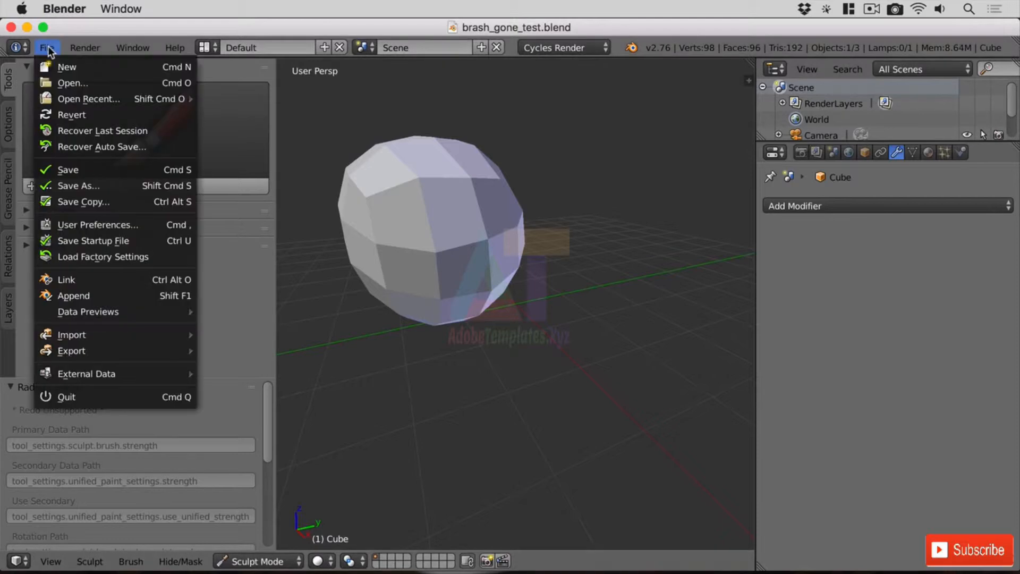
click(122, 396)
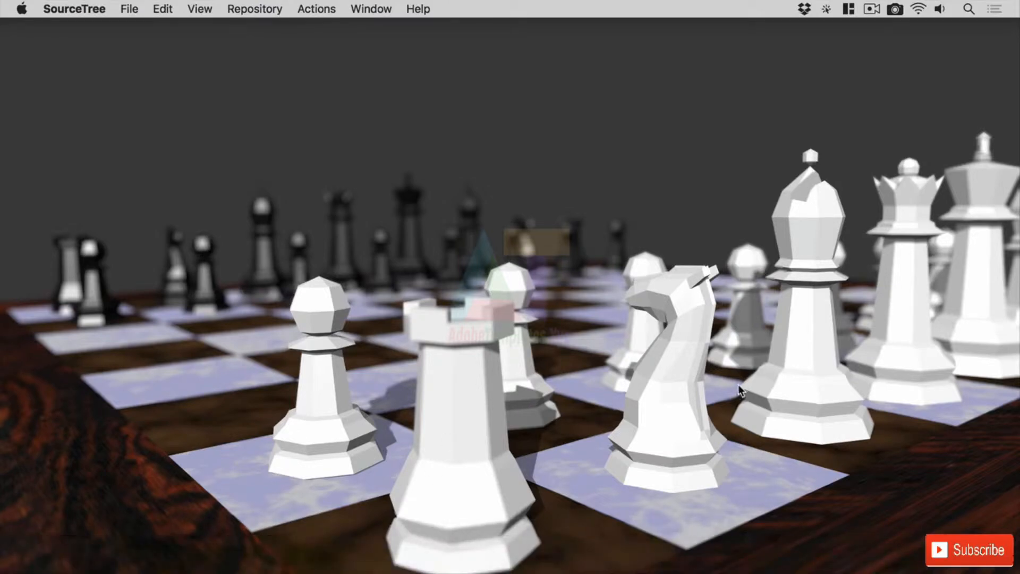
click(262, 554)
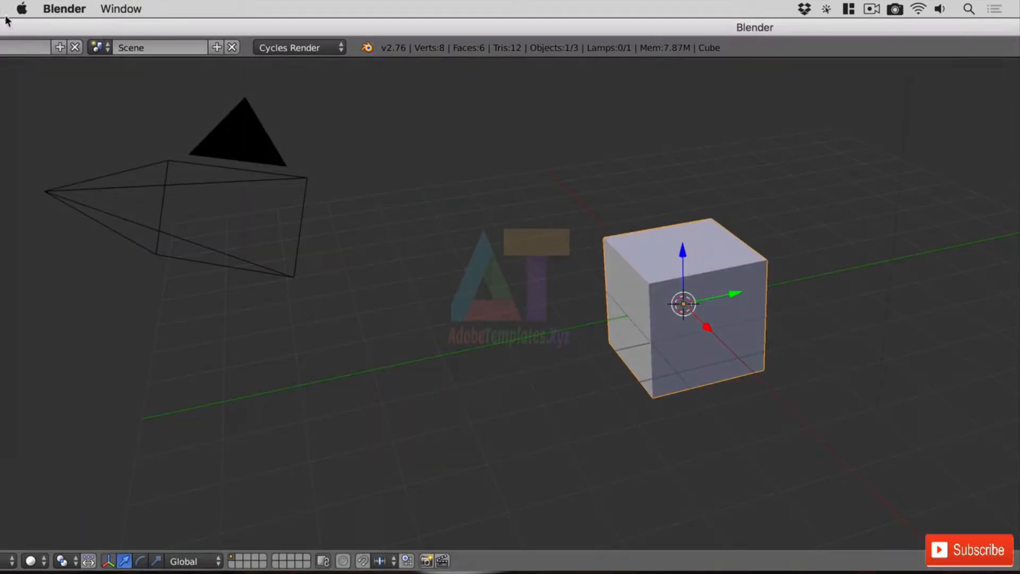
key(ctrl+alt+Return)
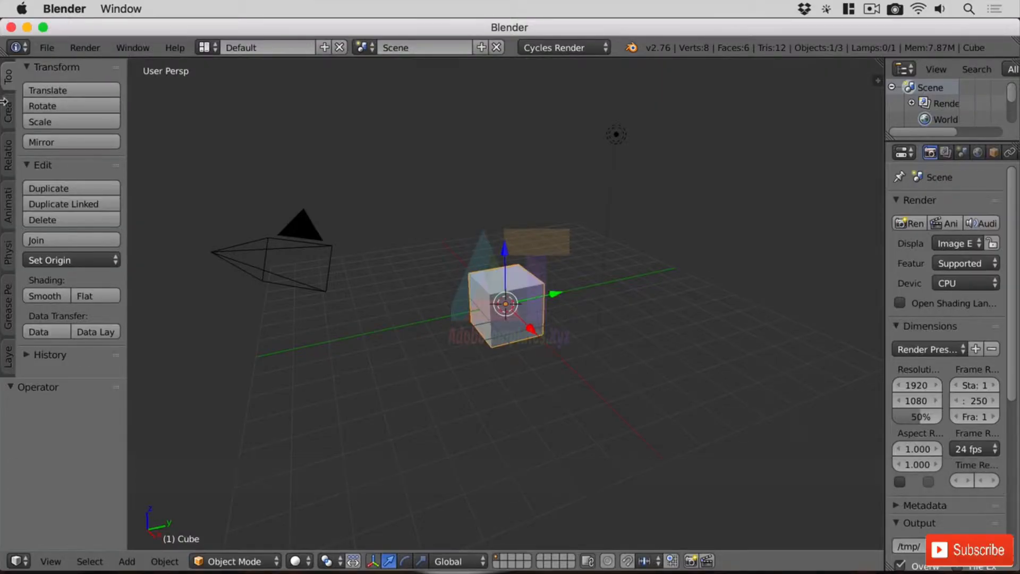
click(47, 48)
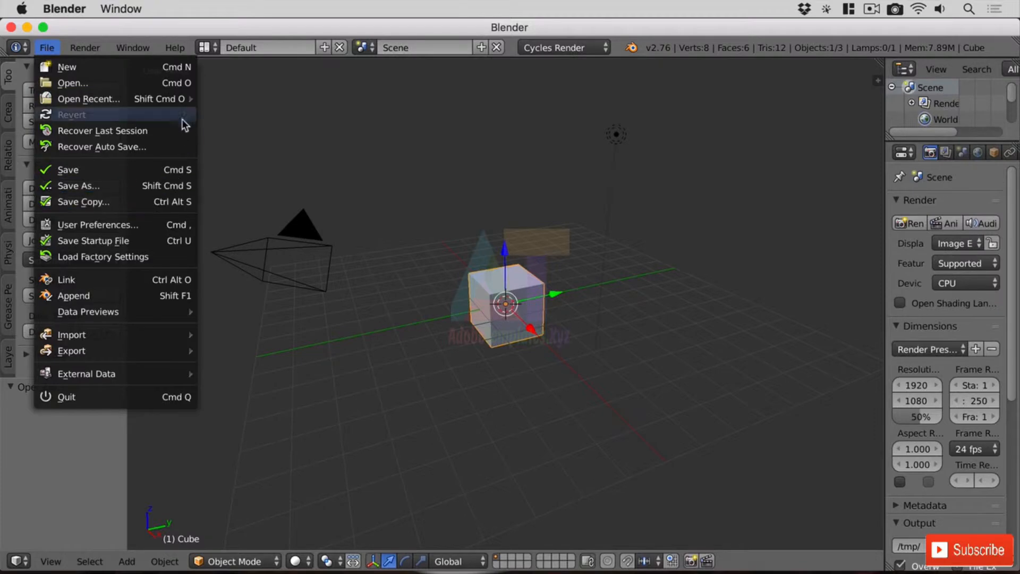
mouse_move(167, 99)
click(256, 99)
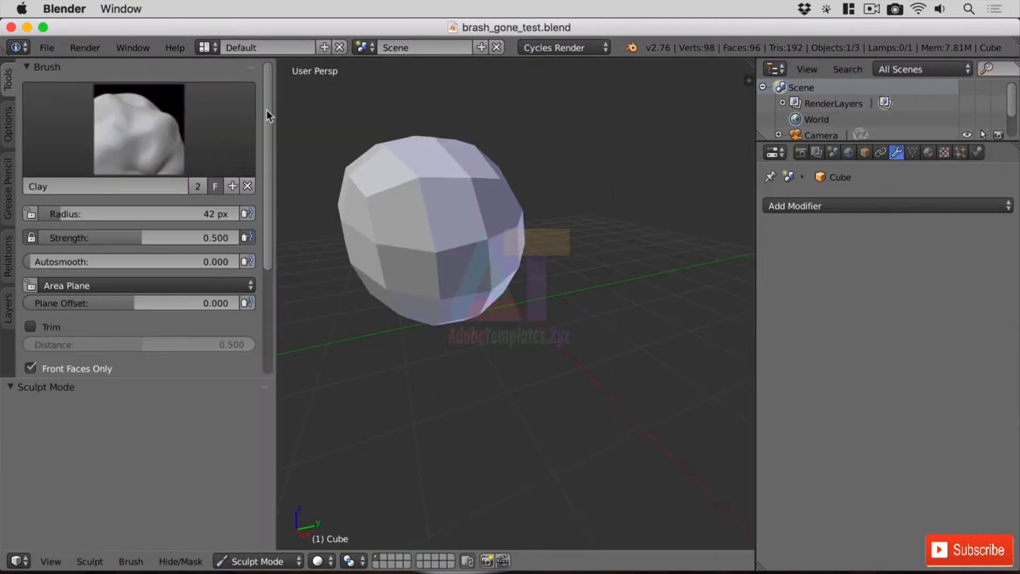
Try the Blob sculpt tool on the existing Clay brush, check the brush list, and set the tool back to Clay
click(157, 144)
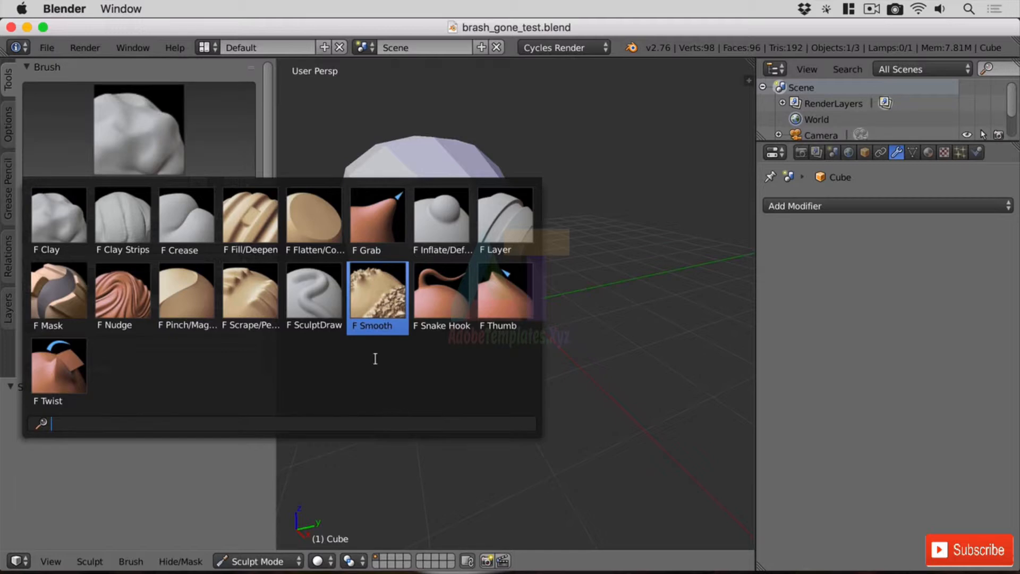
click(136, 565)
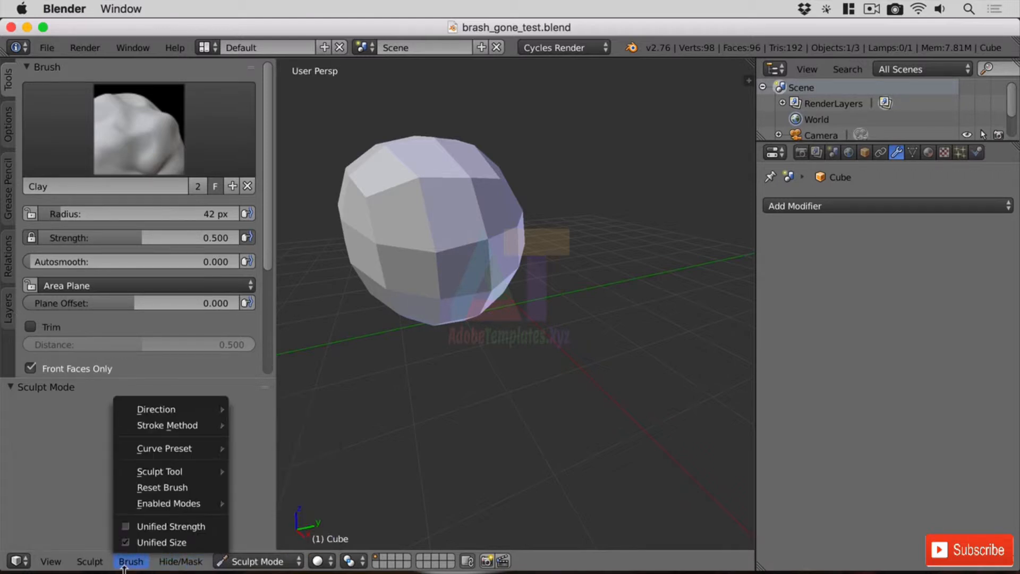
mouse_move(190, 472)
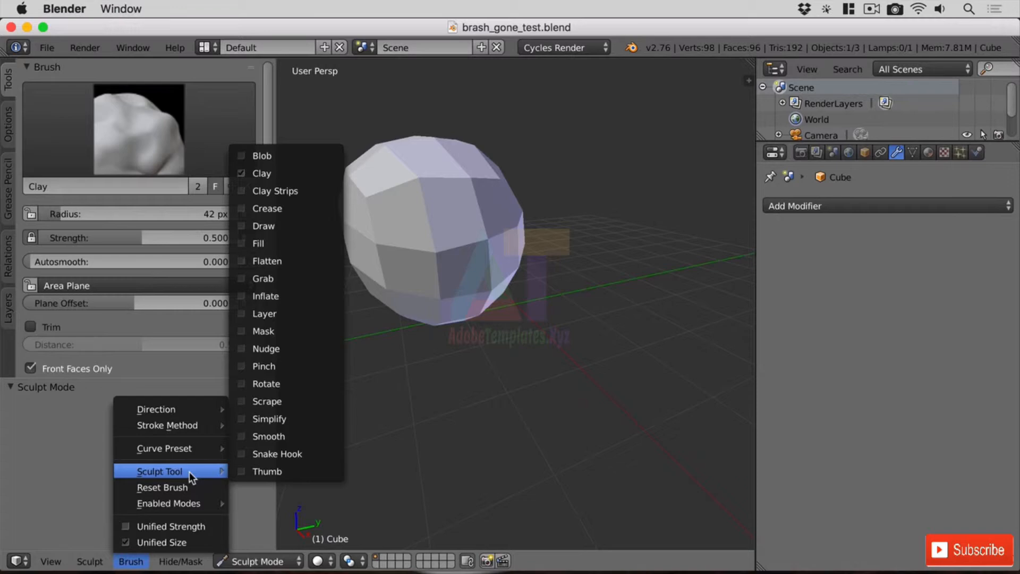
click(280, 154)
click(136, 130)
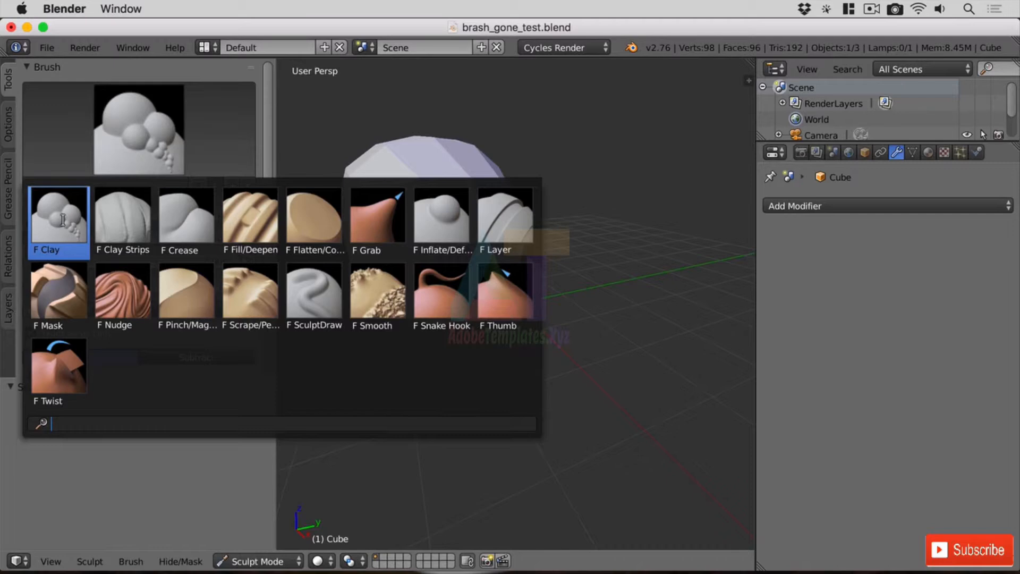
click(130, 563)
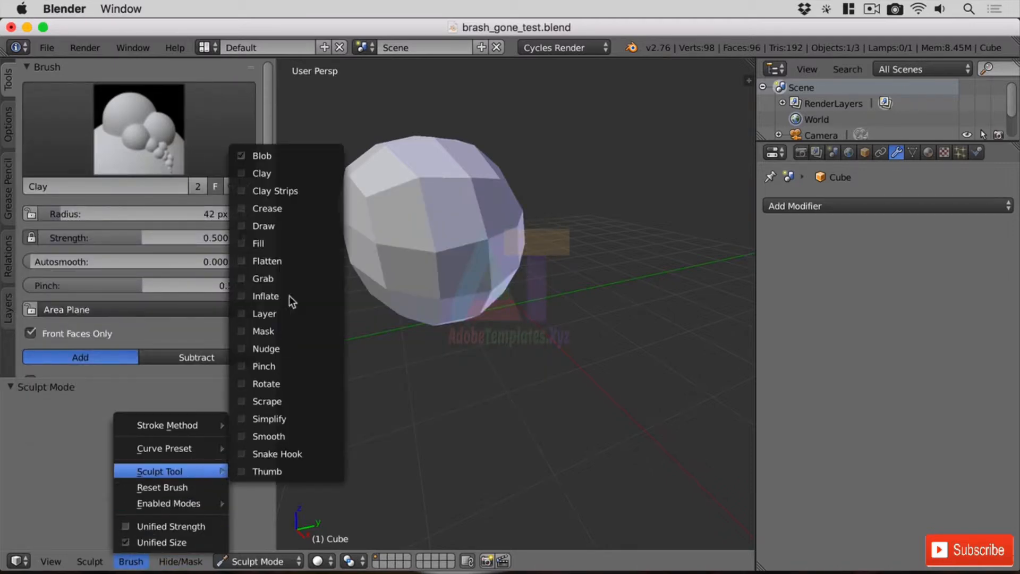
click(278, 175)
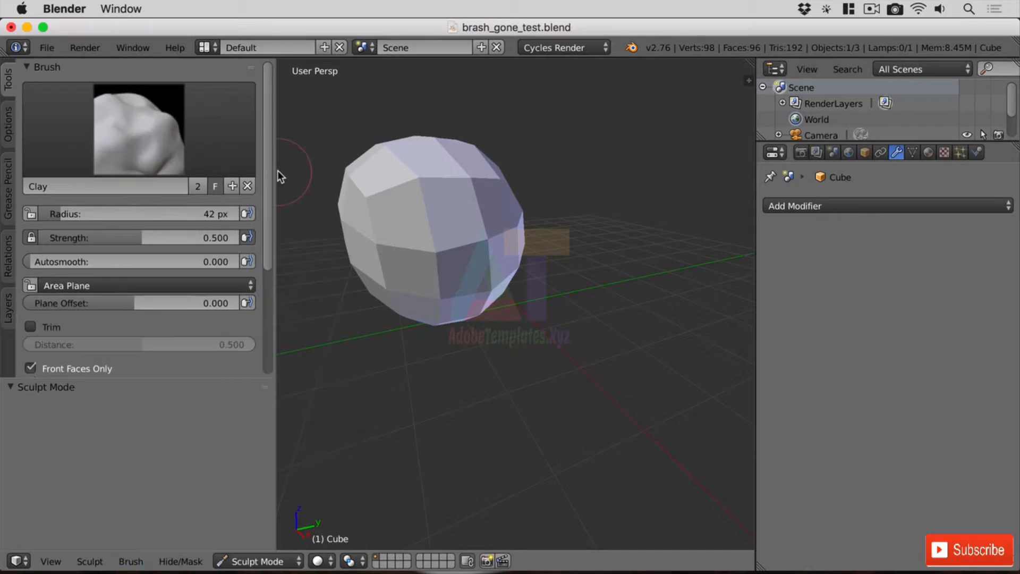
Add a new brush as a copy of Clay and make the copy the active brush
click(232, 186)
click(144, 125)
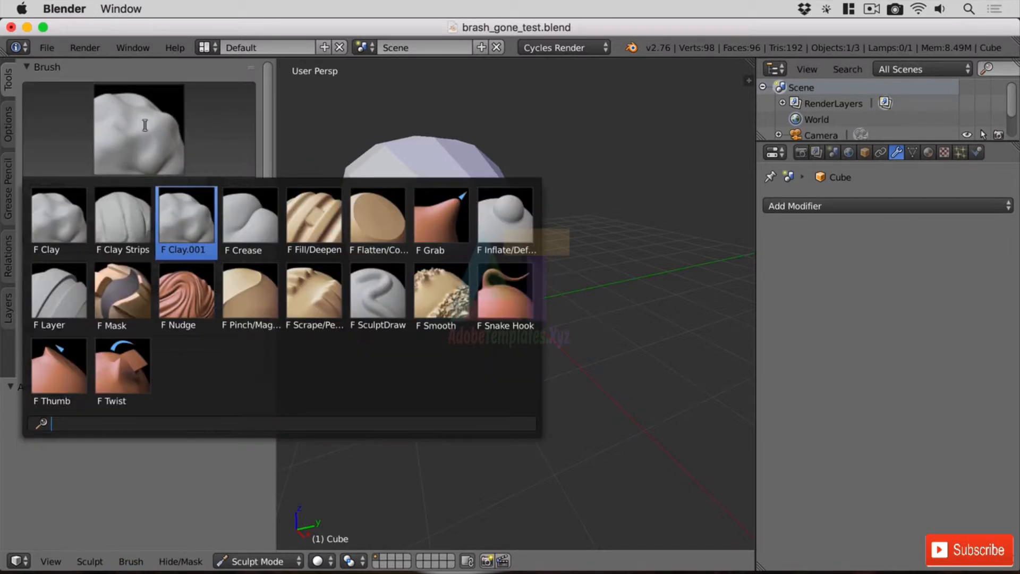
click(203, 218)
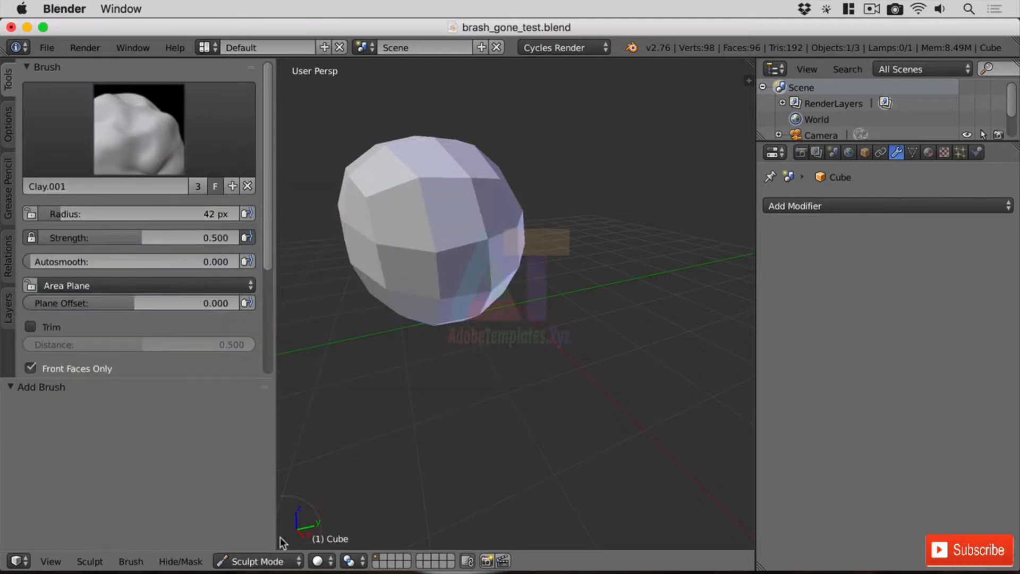
Set the sculpt tool of the copied Clay brush to Blob and rename the brush Blob
click(131, 562)
click(131, 561)
mouse_move(196, 468)
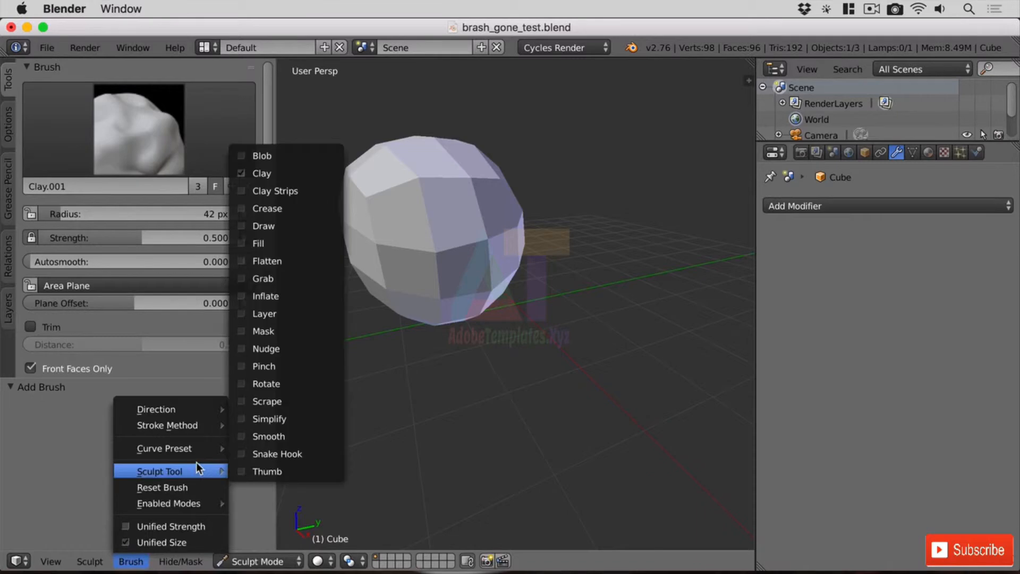
click(291, 155)
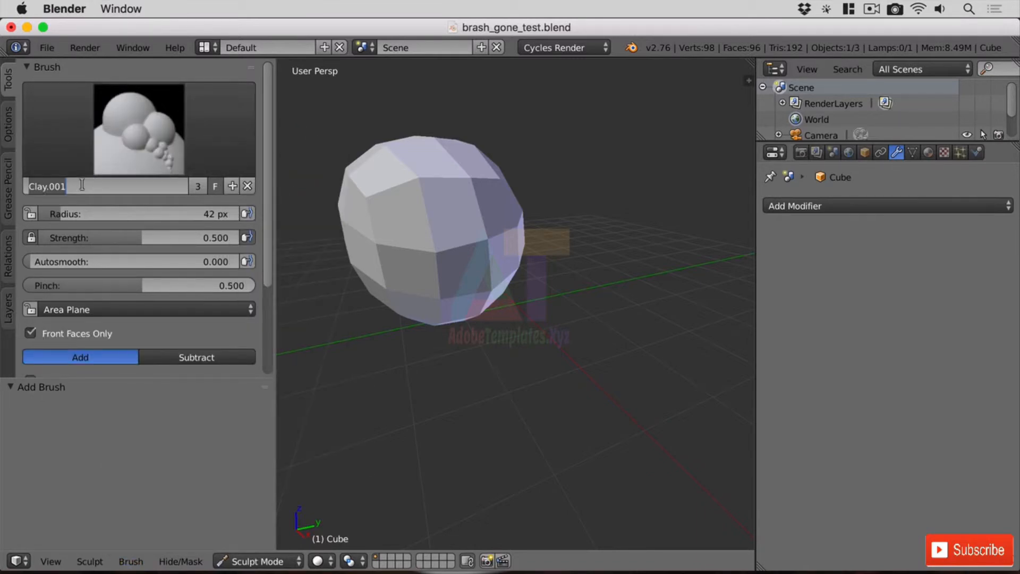
text(Blob)
key(Return)
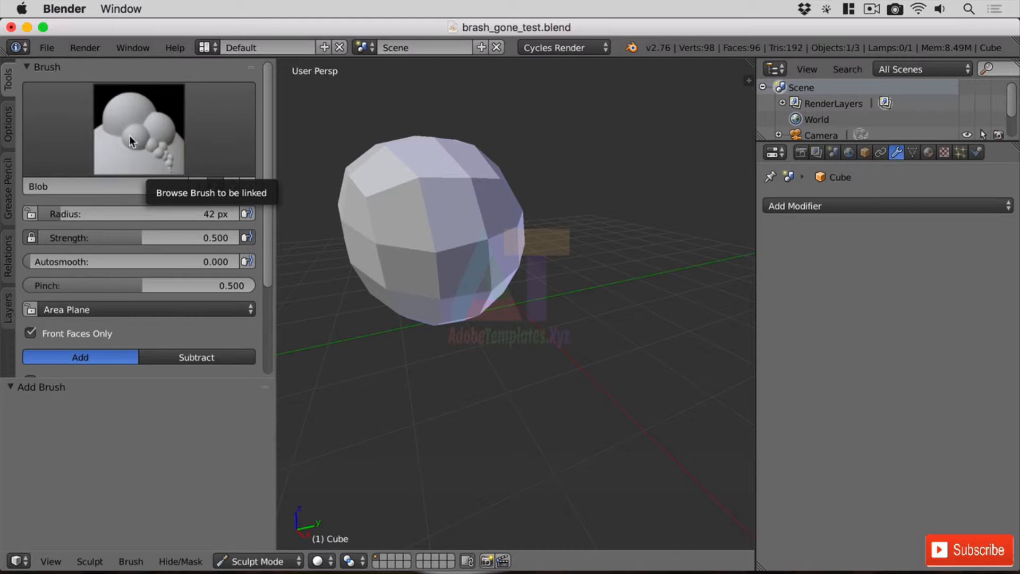
click(149, 145)
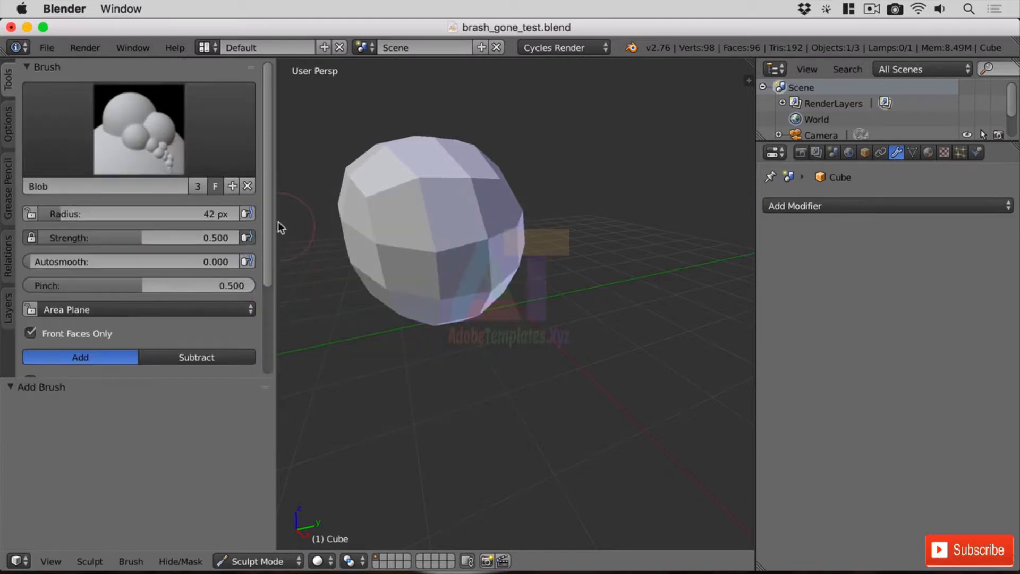
Sculpt a short Blob stroke on the mesh's upper front, and enable Dyntopo with the 12 px detail size
drag(271, 77, 281, 208)
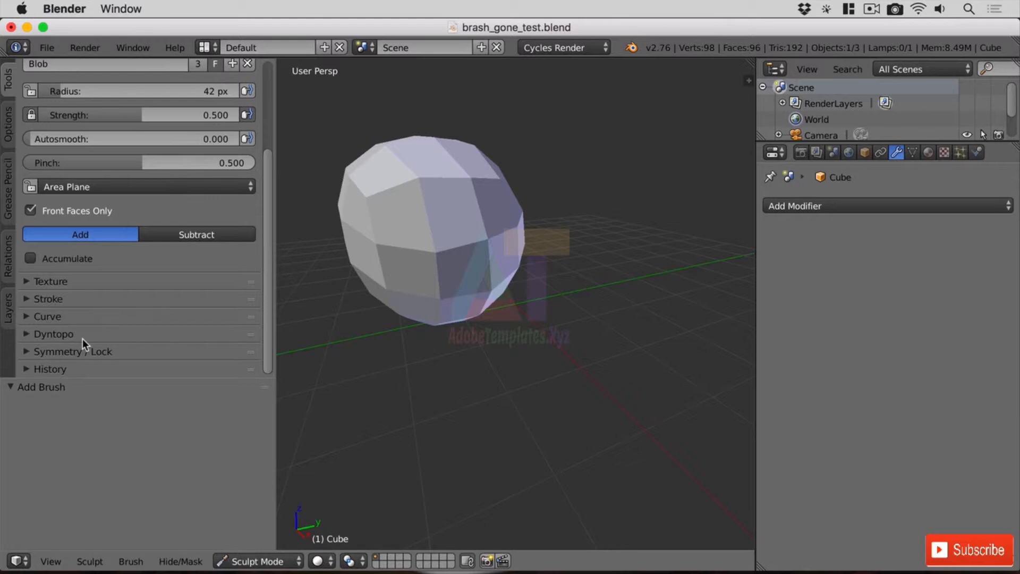
click(26, 335)
scroll(151, 316, down, 4)
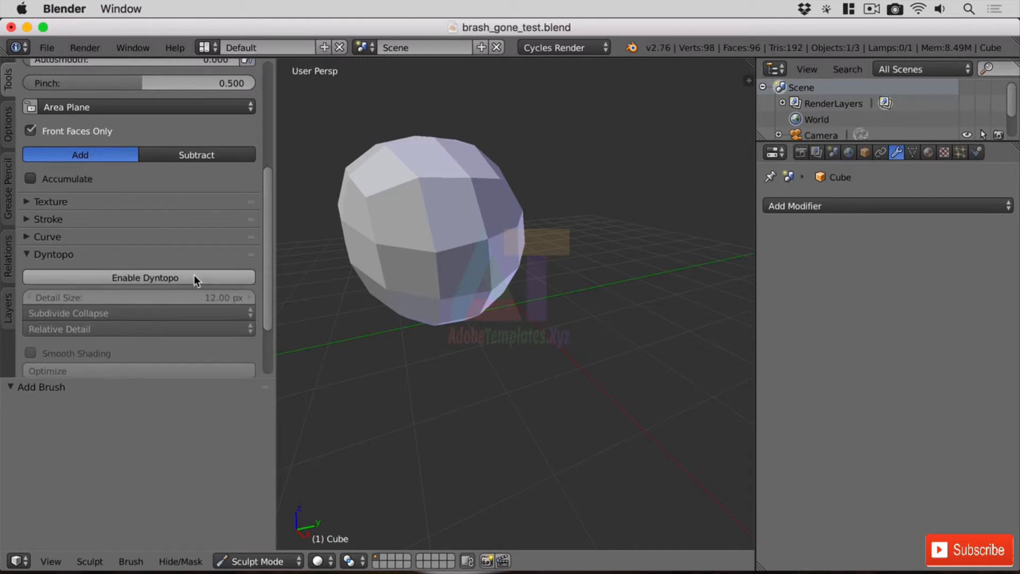
mouse_move(422, 187)
mouse_down()
mouse_move(425, 201)
mouse_move(423, 174)
mouse_up()
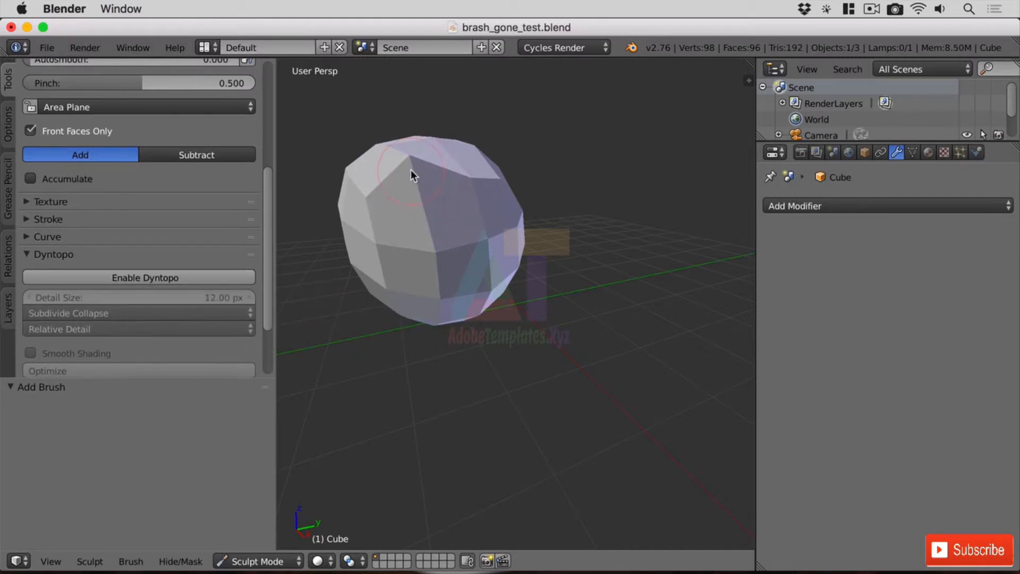
click(181, 278)
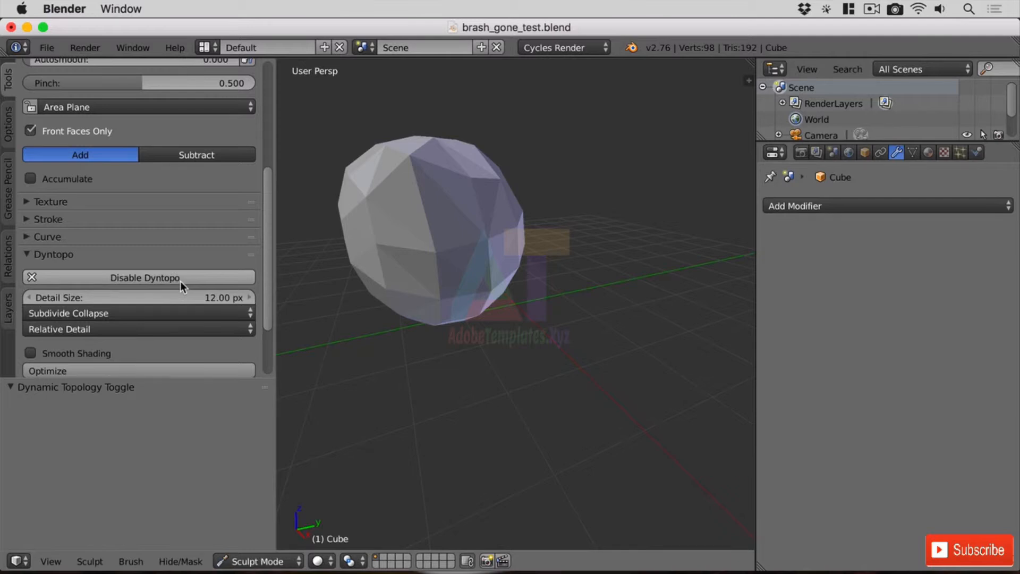
Sculpt a Blob stroke with Dyntopo around the raised upper front vertex of the mesh in close-up
scroll(403, 159, up, 4)
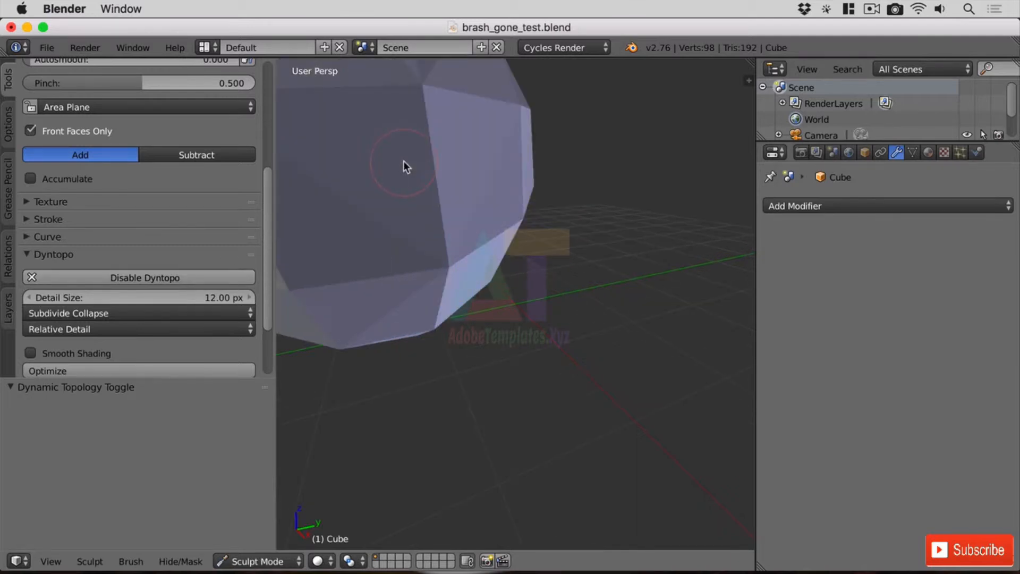
shift+middle_drag(382, 155, 587, 343)
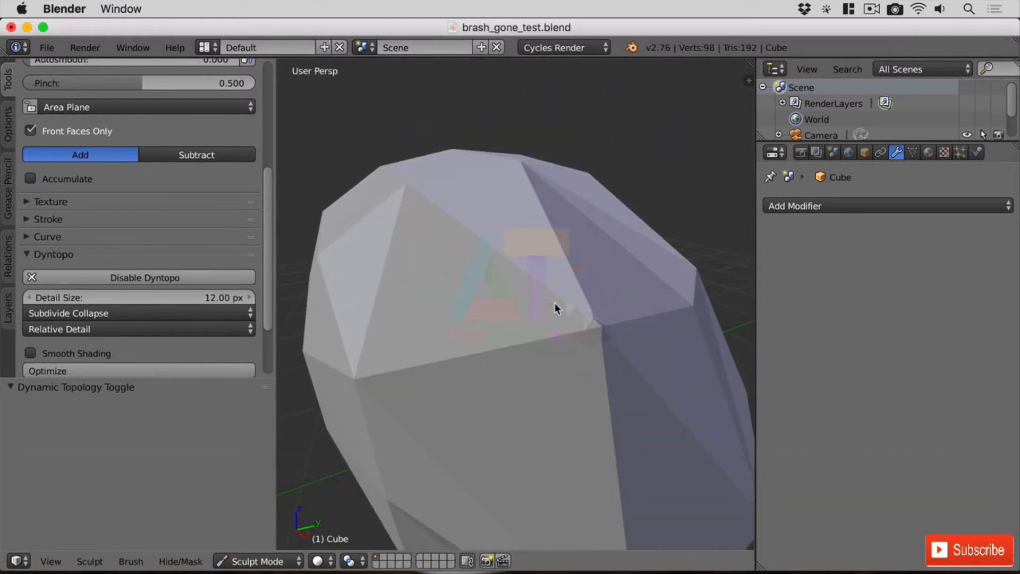
mouse_move(622, 322)
mouse_down()
mouse_move(607, 333)
mouse_move(580, 307)
mouse_move(492, 289)
mouse_move(494, 343)
mouse_move(606, 319)
mouse_move(582, 371)
mouse_move(526, 312)
mouse_move(592, 346)
mouse_move(567, 358)
mouse_up()
Examine the mesh density around the sculpted bump and on the mirrored side in wireframe, and return to solid shading
scroll(566, 354, down, 5)
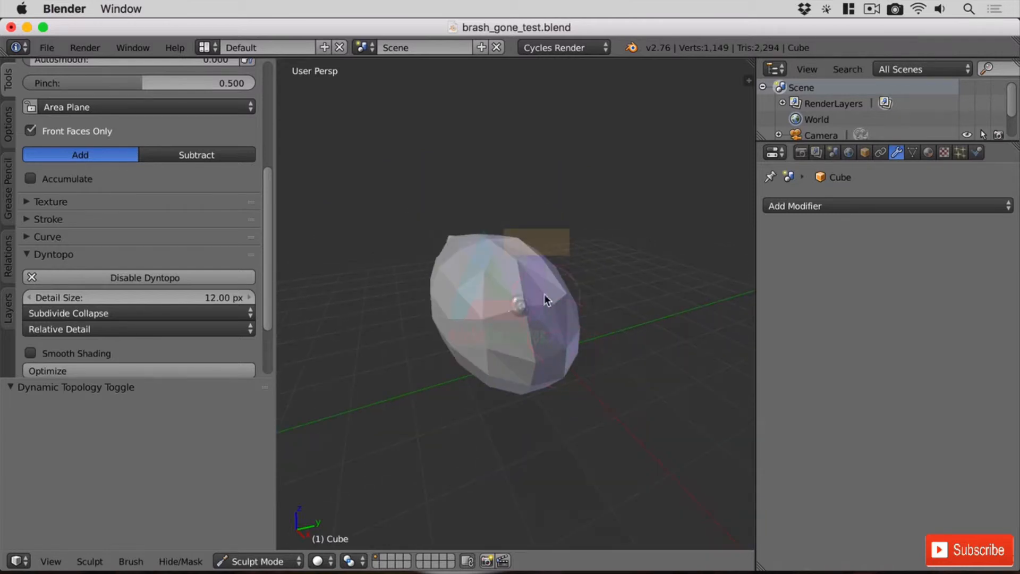
scroll(546, 295, up, 2)
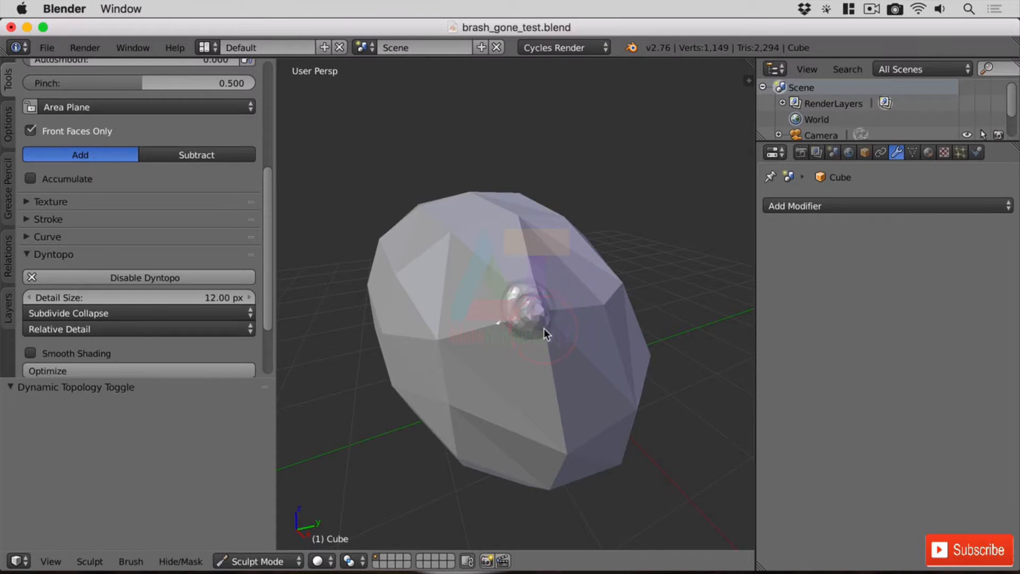
key(z)
mouse_move(544, 327)
middle_down()
mouse_move(524, 316)
mouse_move(534, 312)
middle_up()
scroll(505, 308, down, 3)
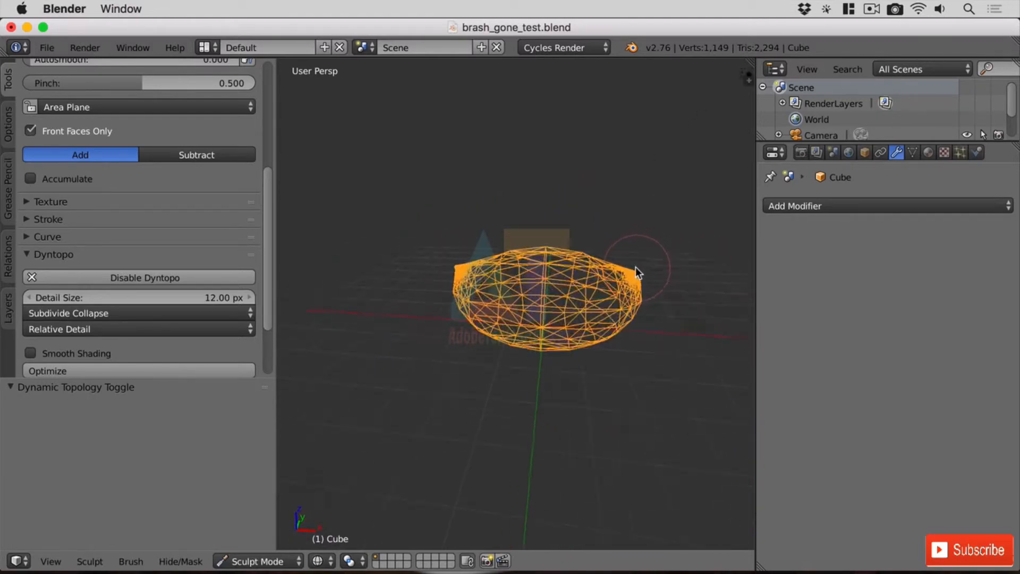
scroll(637, 274, up, 3)
middle_drag(638, 284, 605, 331)
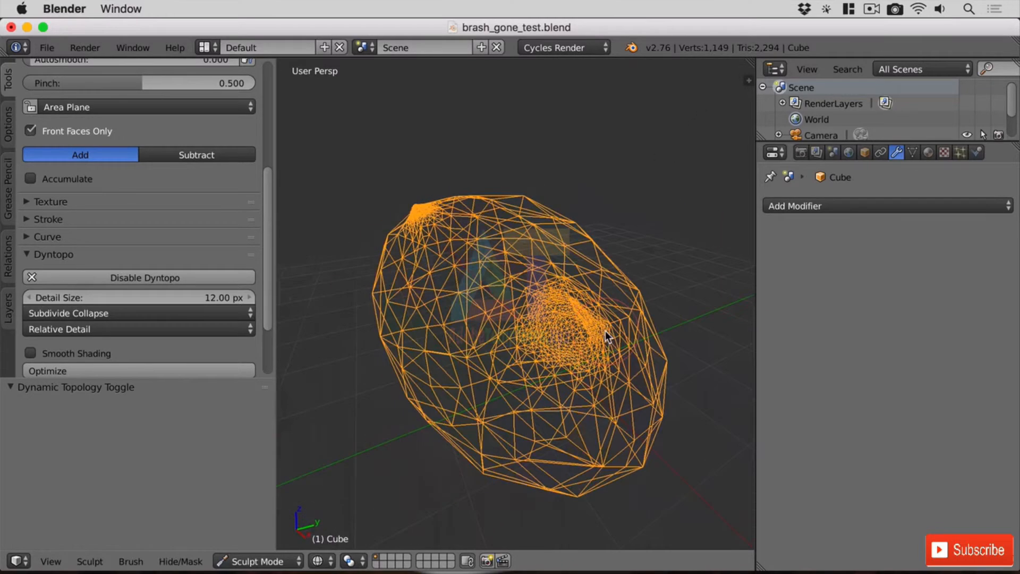
key(z)
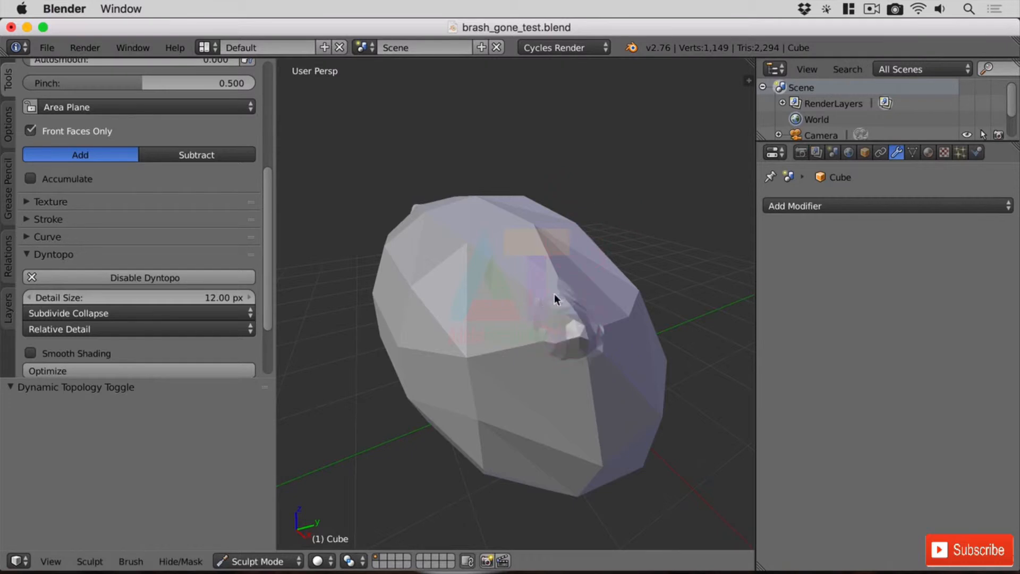
Sculpt a Blob stroke with Dyntopo around the small bump on the mesh's front
mouse_move(553, 293)
mouse_down()
mouse_move(524, 318)
mouse_move(539, 294)
mouse_move(556, 346)
mouse_up()
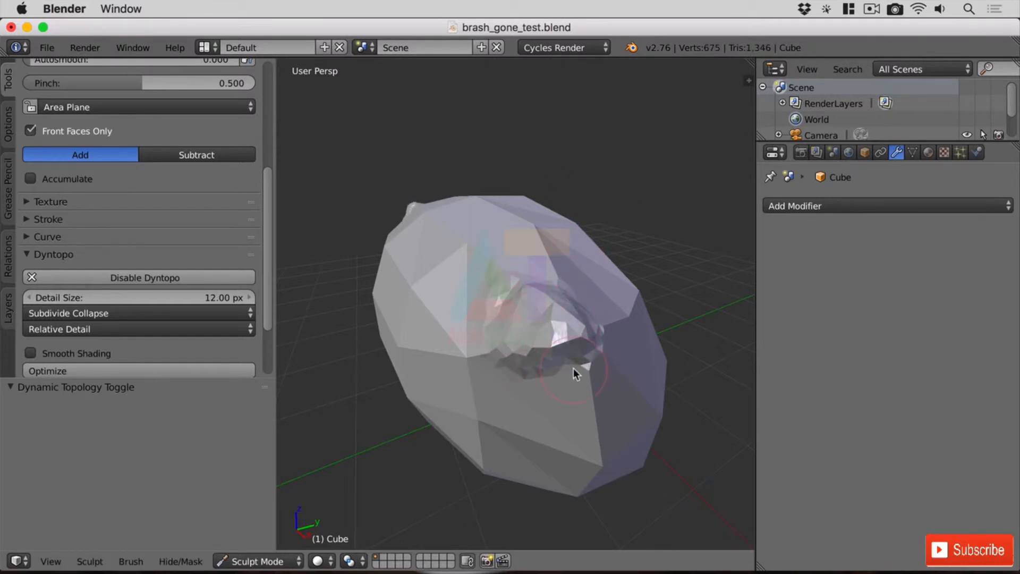
scroll(573, 368, up, 4)
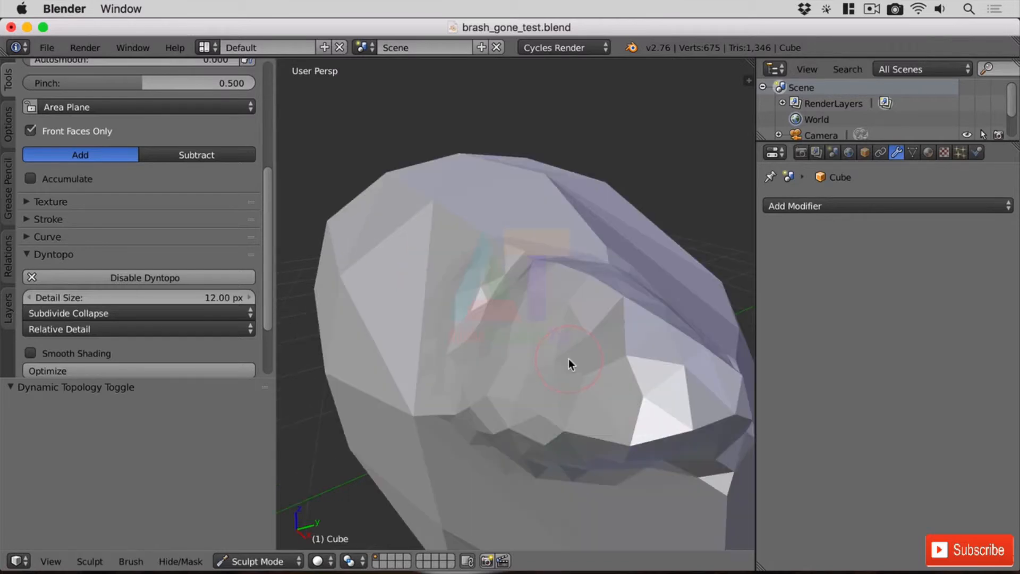
Try Dyntopo Blob strokes on the mesh, first from far away and again up close, and undo both strokes
scroll(562, 368, down, 8)
scroll(560, 372, down, 5)
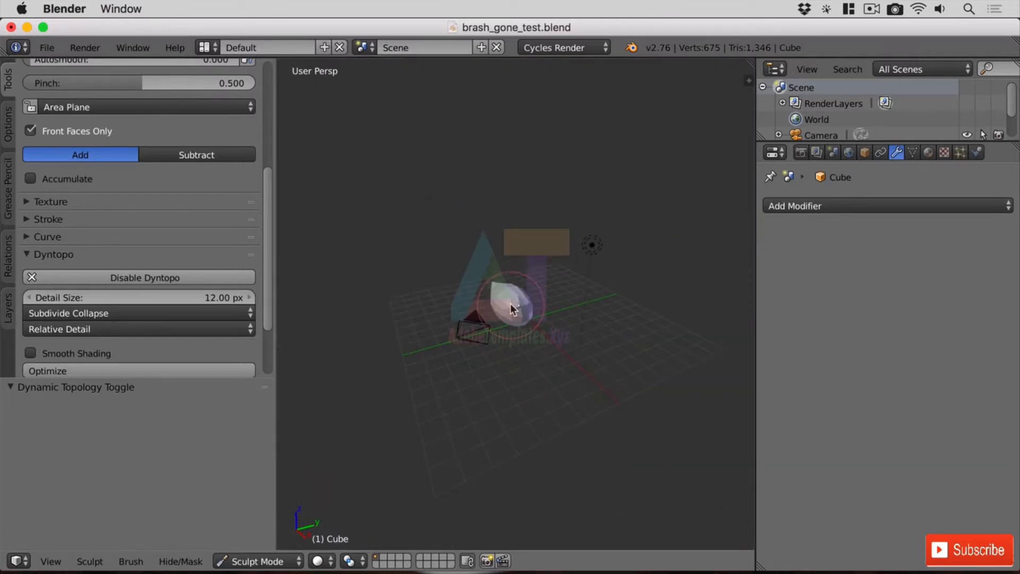
click(511, 304)
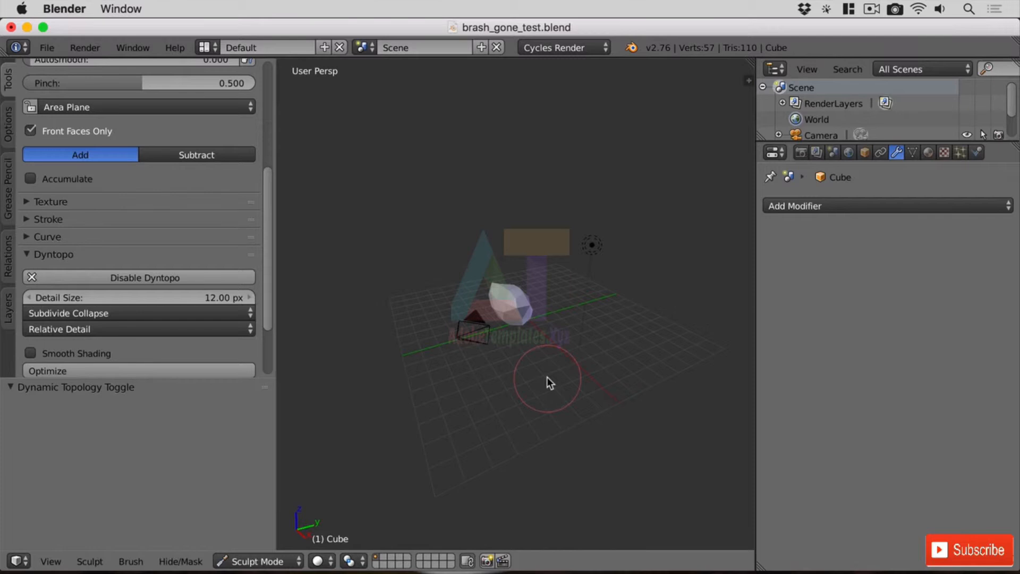
scroll(517, 297, up, 10)
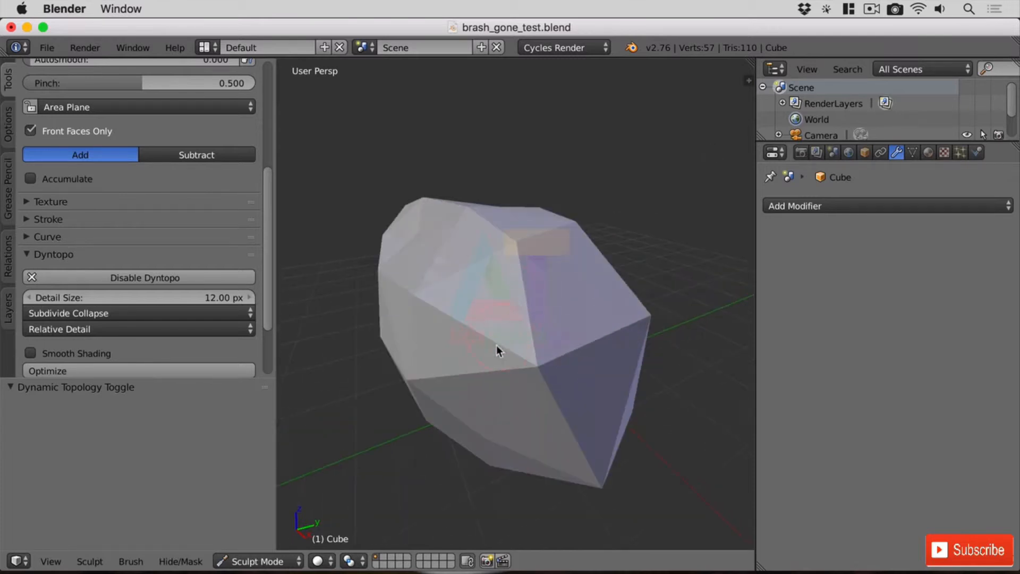
mouse_move(481, 381)
middle_down()
mouse_move(531, 374)
mouse_move(458, 379)
mouse_move(513, 312)
middle_up()
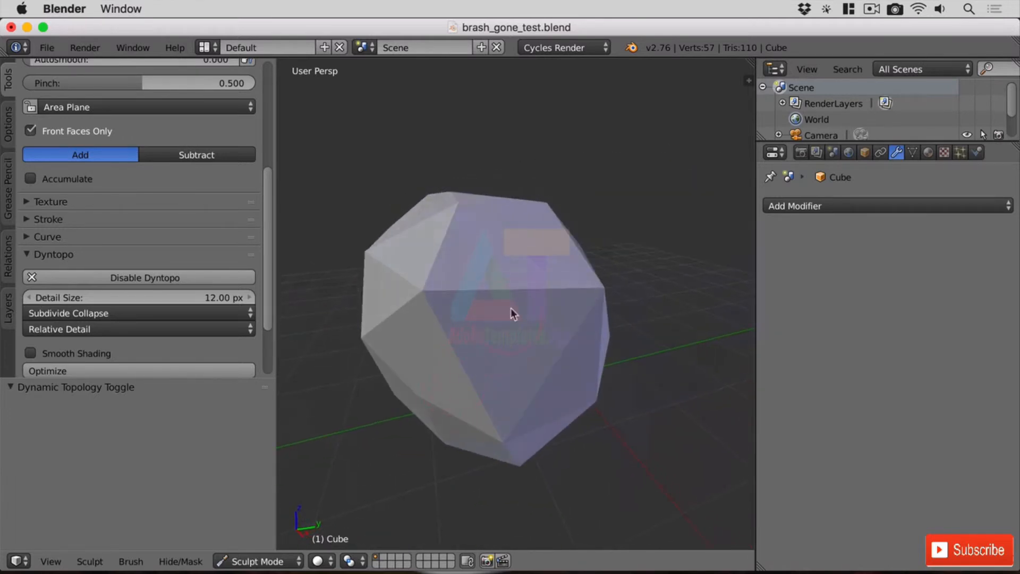
drag(491, 285, 502, 246)
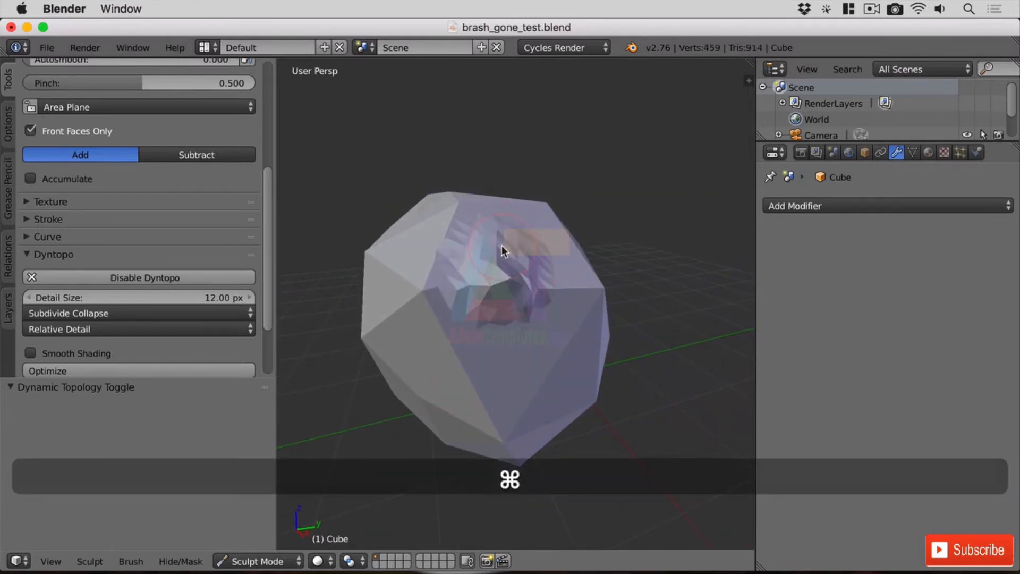
key(super+z)
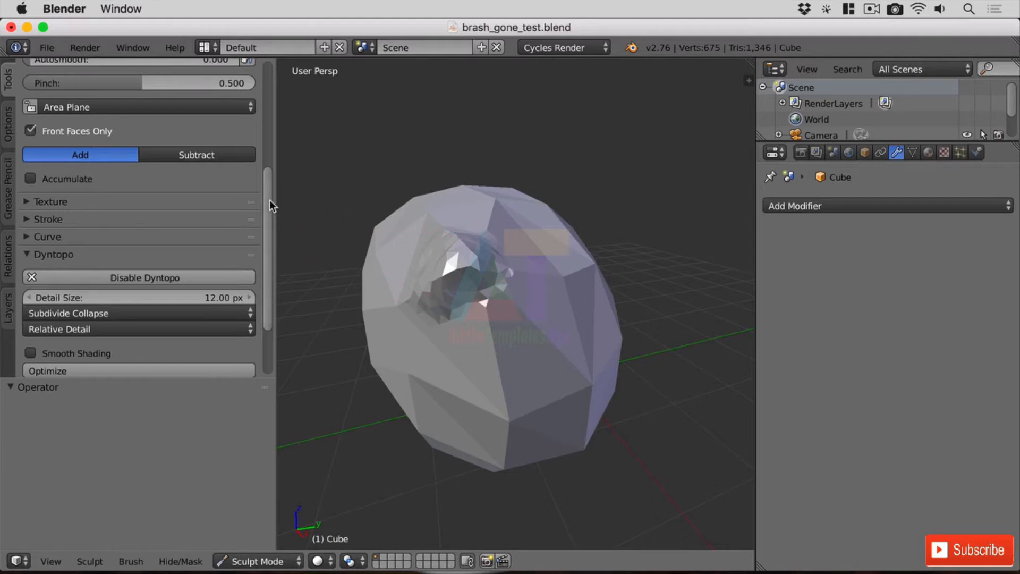
Sculpt Dyntopo Blob strokes that lengthen the mirrored horns and build up rounded bulges on the mesh's front
drag(270, 200, 278, 261)
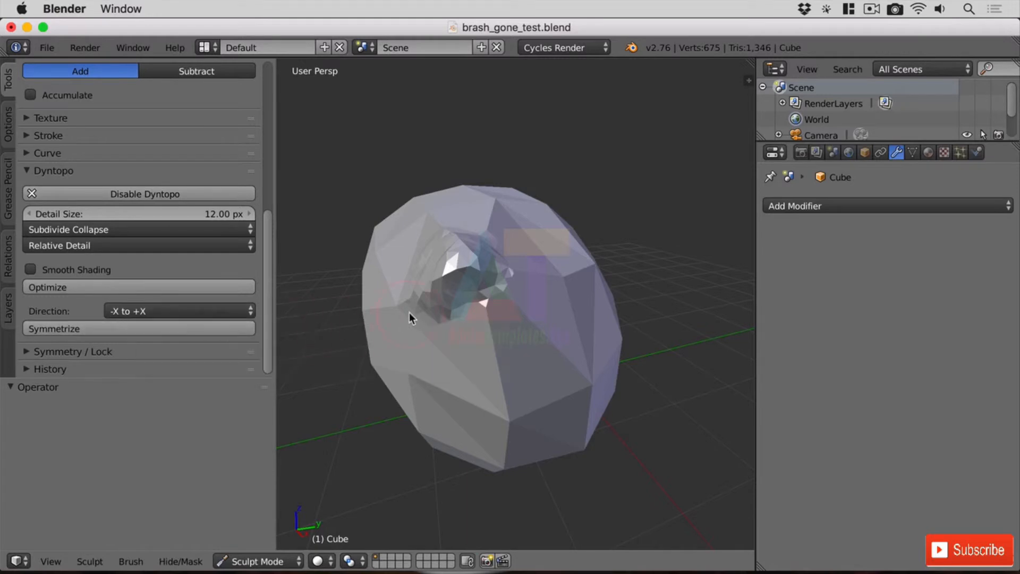
middle_drag(409, 313, 481, 317)
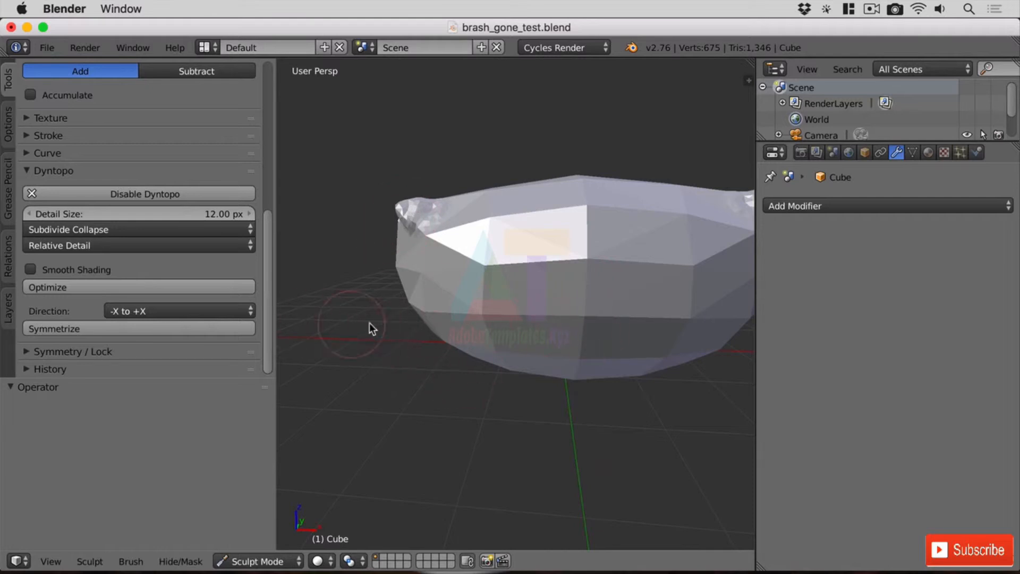
middle_drag(369, 324, 637, 338)
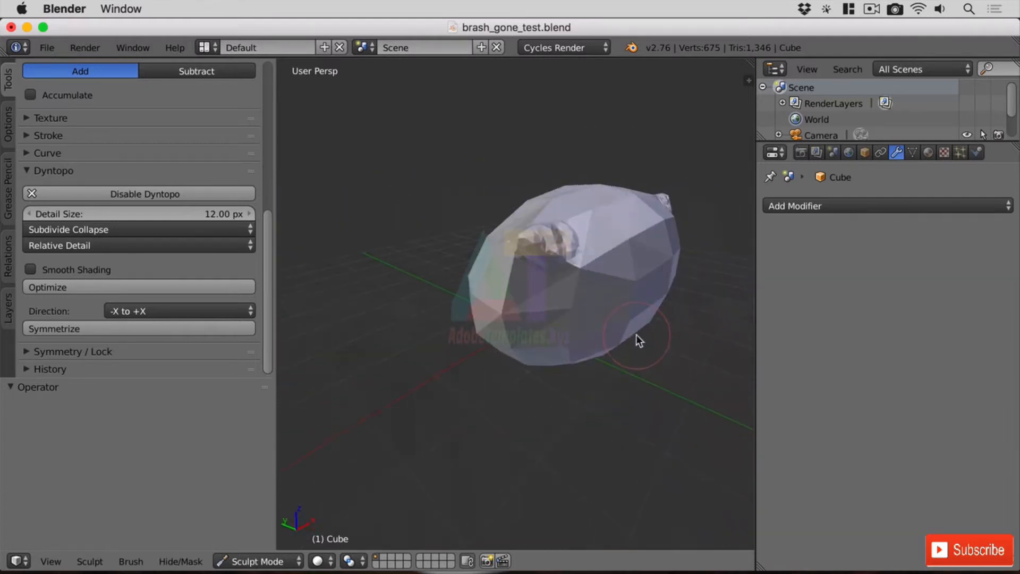
mouse_move(637, 340)
mouse_down()
mouse_move(501, 216)
mouse_move(542, 267)
mouse_move(509, 256)
mouse_move(553, 268)
mouse_up()
middle_drag(632, 276, 564, 281)
mouse_move(563, 281)
mouse_down()
mouse_move(593, 261)
mouse_move(643, 274)
mouse_move(604, 327)
mouse_move(550, 243)
mouse_move(578, 224)
mouse_move(572, 206)
mouse_move(647, 247)
mouse_move(659, 298)
mouse_move(651, 340)
mouse_move(599, 312)
mouse_move(633, 335)
mouse_up()
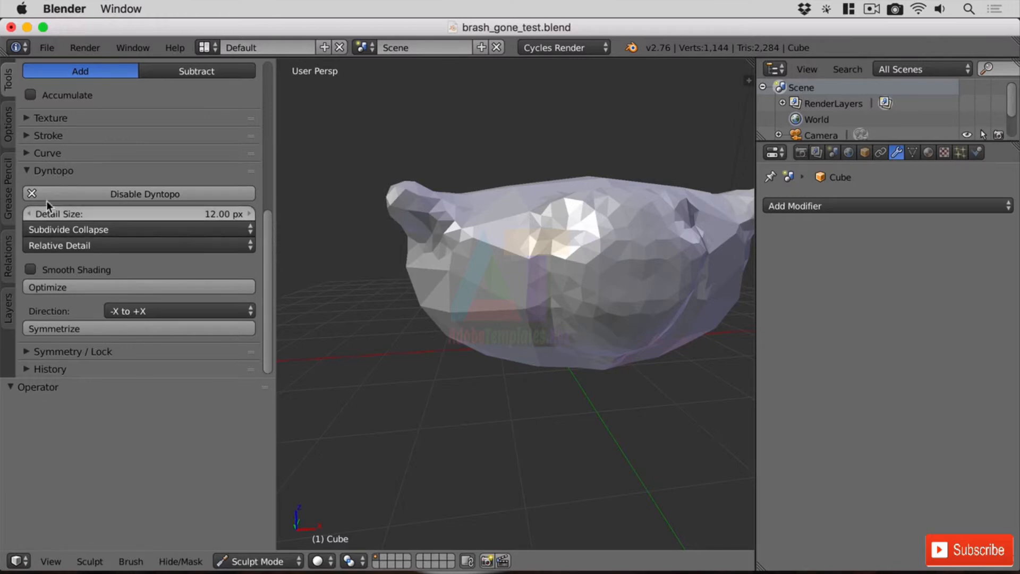
Disable Dyntopo and examine the Symmetry / Lock mirror settings together with the mirrored shapes on both sides of the mesh
click(121, 193)
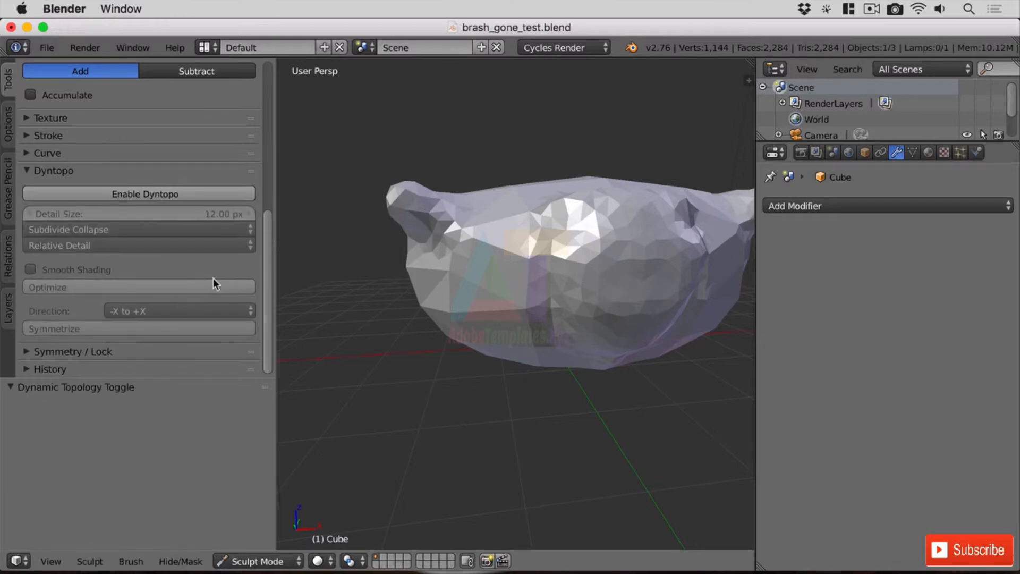
click(26, 352)
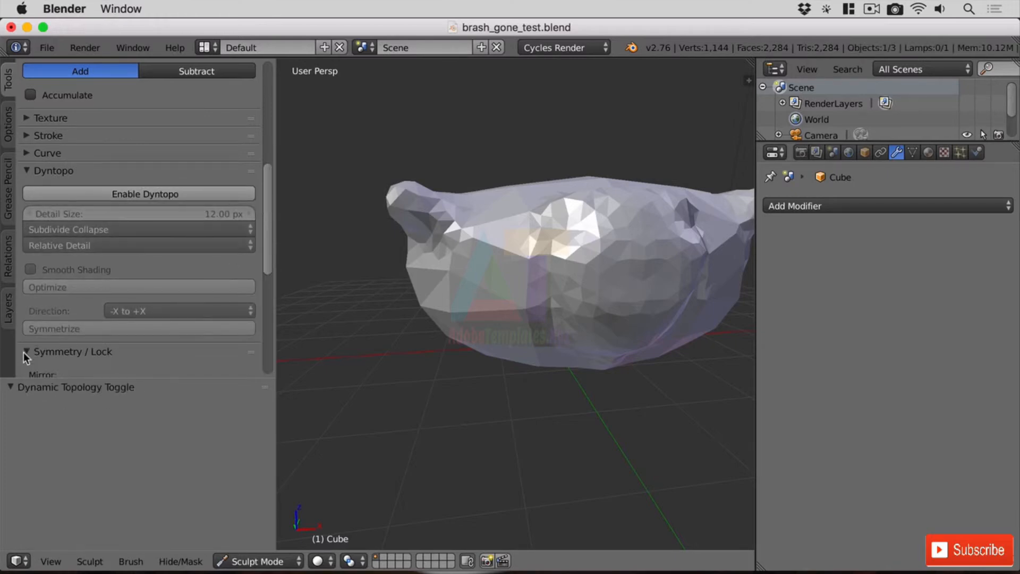
drag(264, 200, 97, 229)
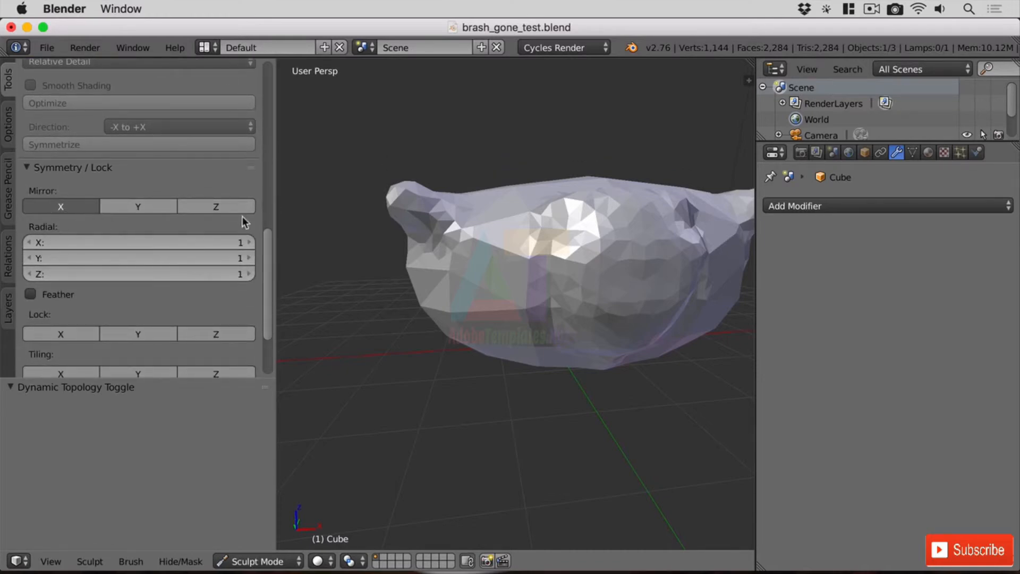
mouse_move(553, 262)
middle_down()
mouse_move(630, 271)
mouse_move(466, 183)
middle_up()
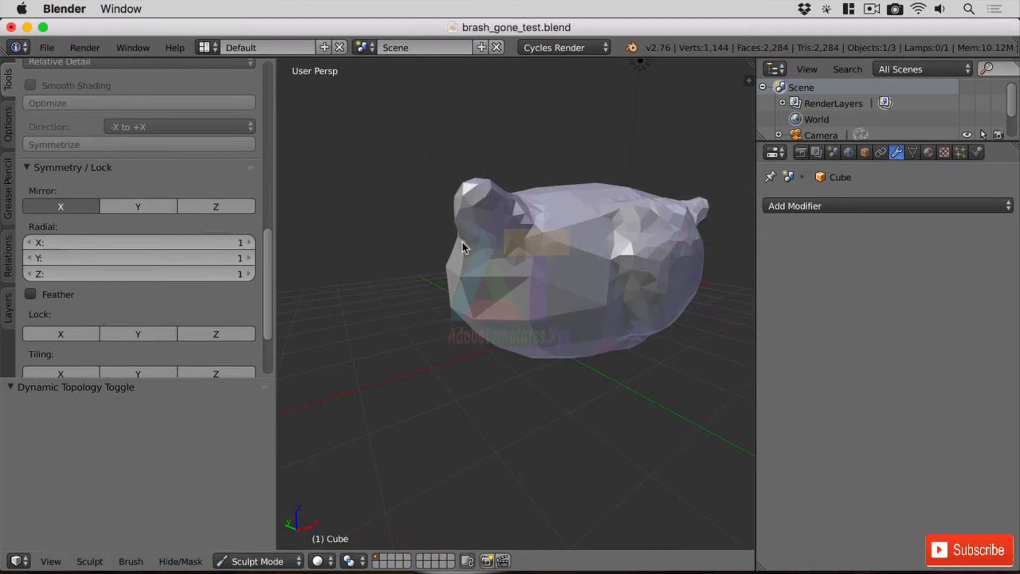
middle_drag(732, 191, 576, 239)
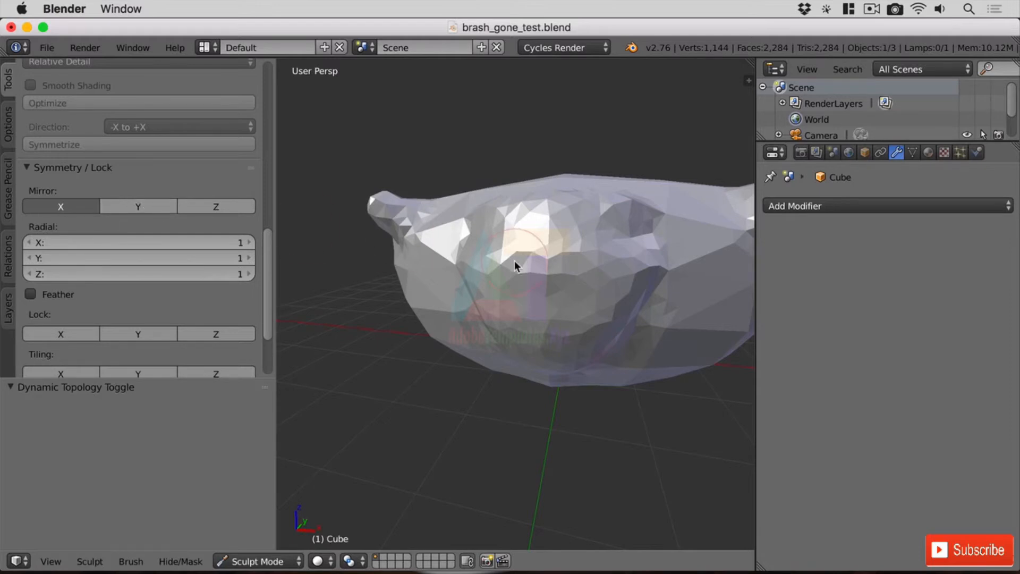
middle_drag(514, 261, 450, 275)
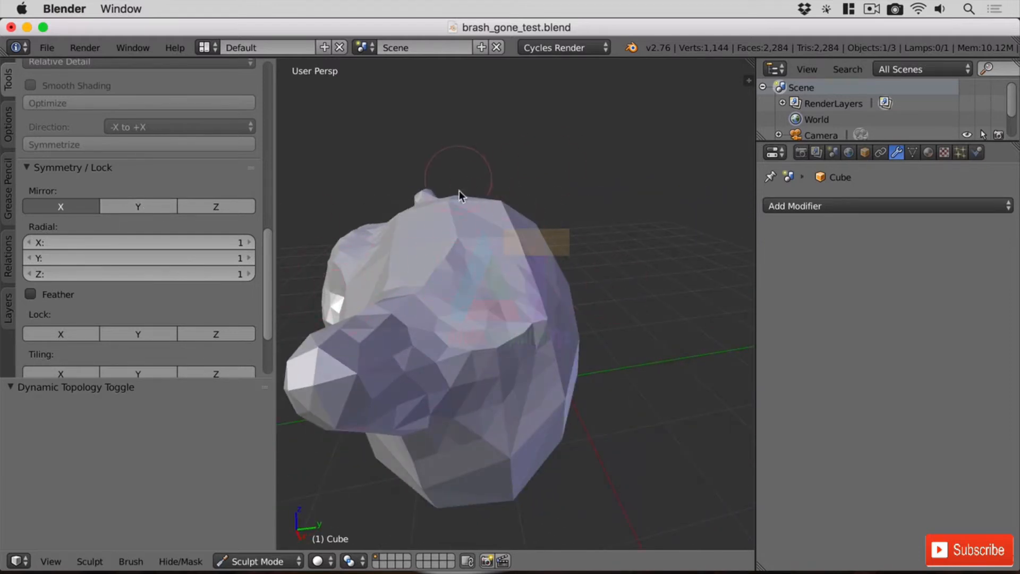
mouse_move(436, 140)
middle_down()
mouse_move(509, 287)
mouse_move(490, 246)
middle_up()
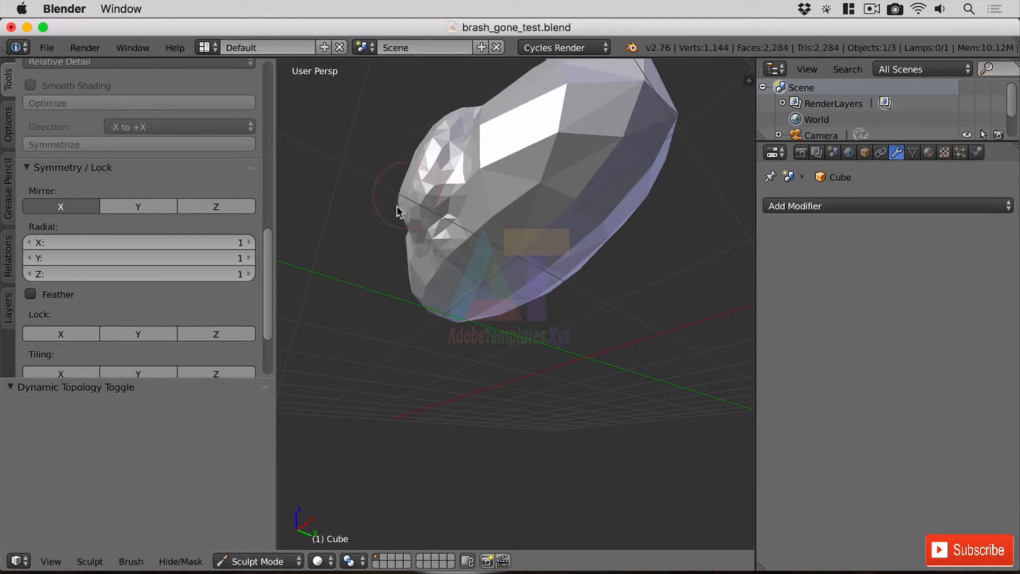
Sculpt a Blob stroke down the rounded front bulge with Dyntopo off and the brush radius at 42 px
drag(268, 253, 278, 77)
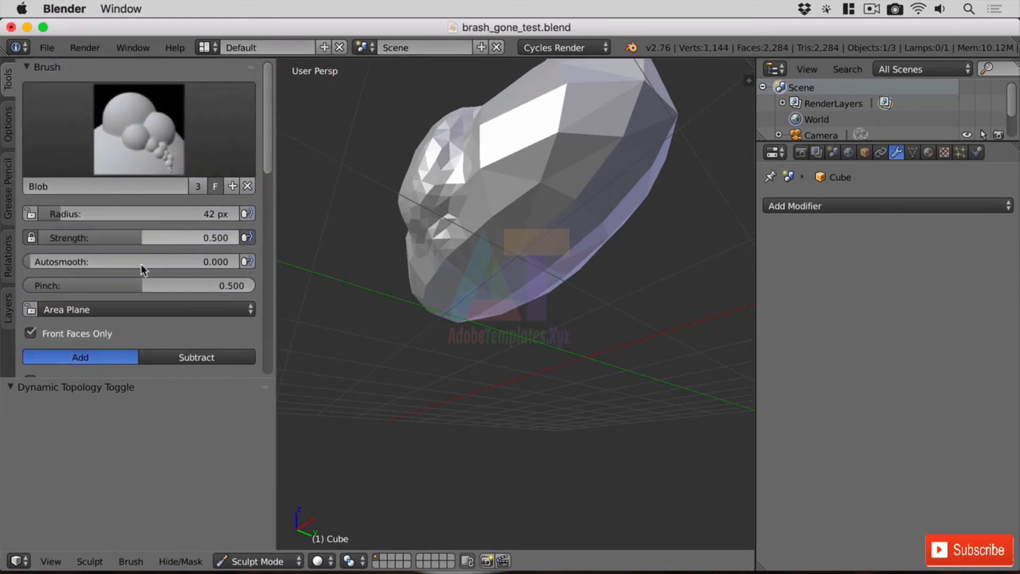
middle_drag(427, 143, 457, 184)
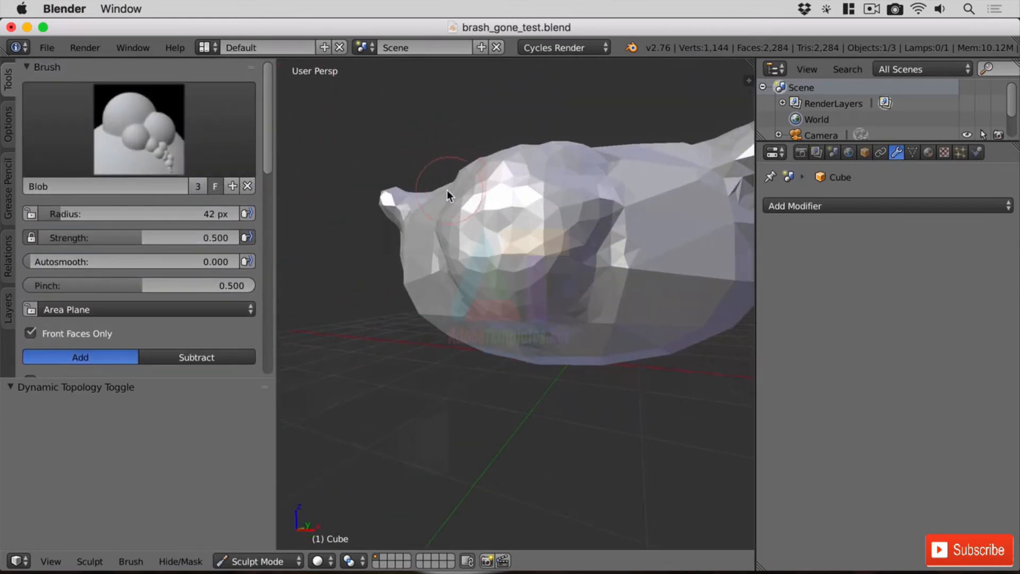
mouse_move(491, 199)
mouse_down()
mouse_move(498, 277)
mouse_move(485, 228)
mouse_move(503, 220)
mouse_move(475, 259)
mouse_up()
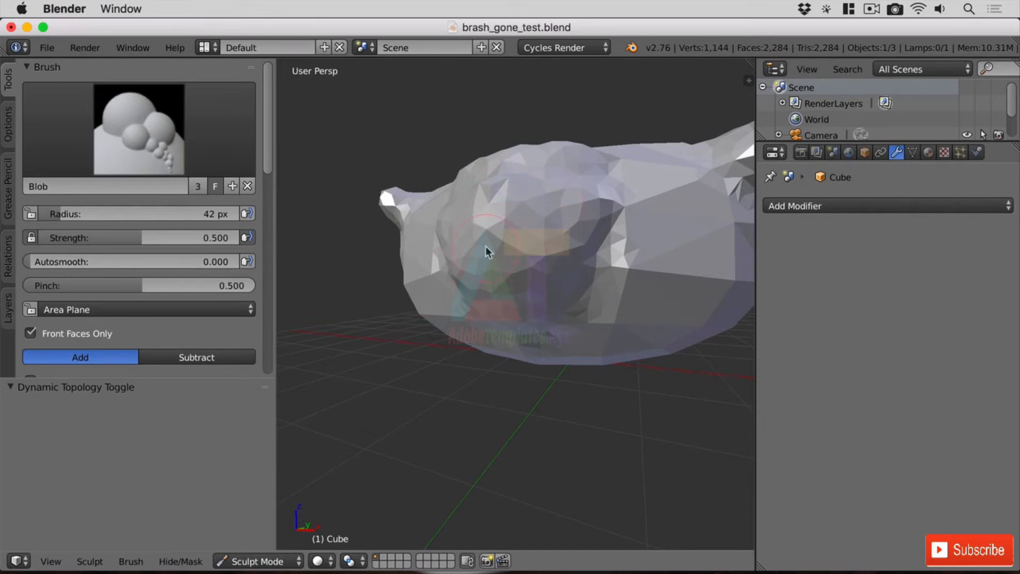
Choose the Smooth brush and smooth the side and underside of the front bulge
click(152, 153)
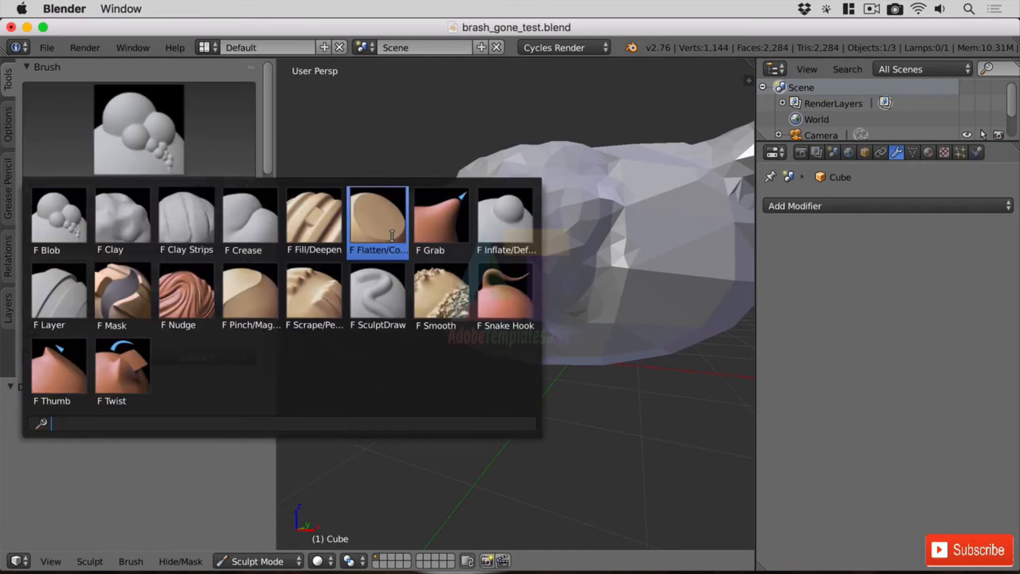
click(451, 299)
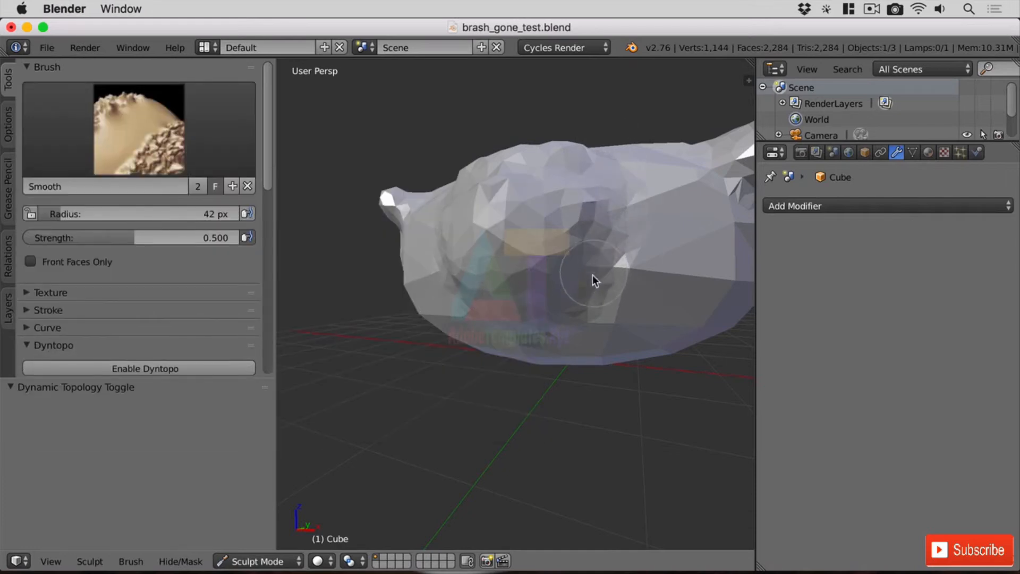
mouse_move(592, 275)
mouse_down()
mouse_move(597, 363)
mouse_move(543, 344)
mouse_up()
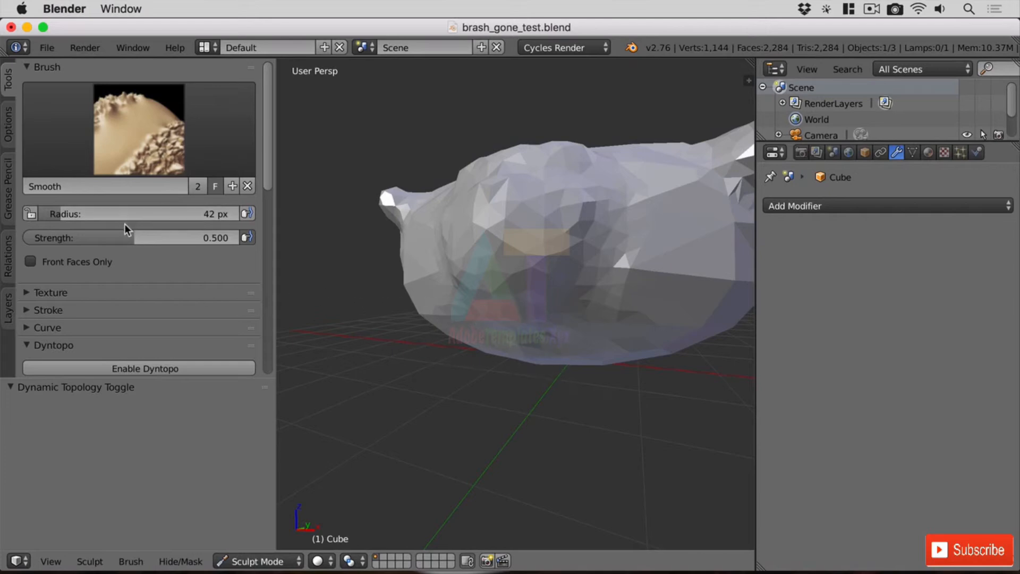
Switch back to the Blob brush, set its Autosmooth to 0.779 and sculpt over the front bulge
click(140, 139)
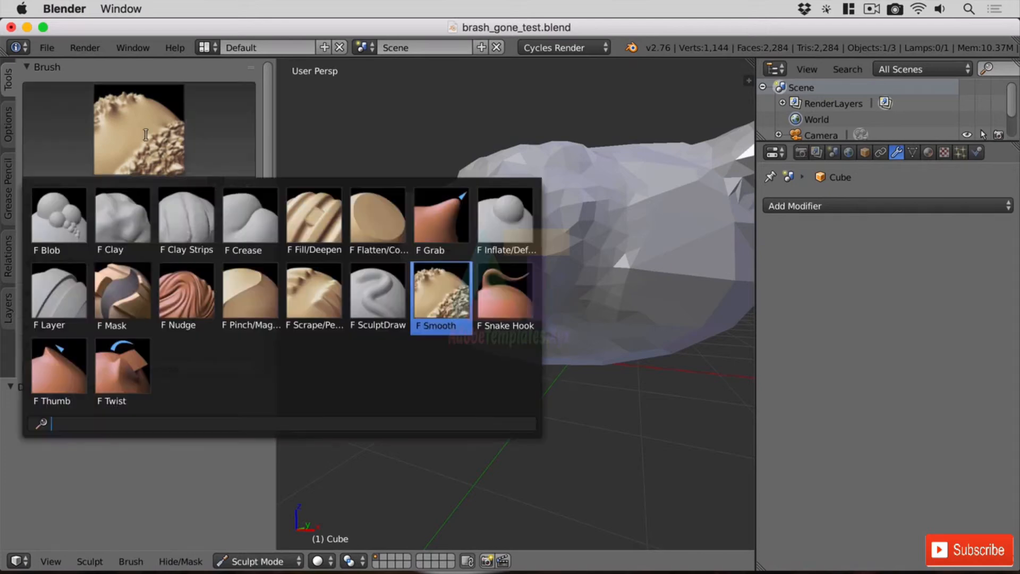
click(63, 226)
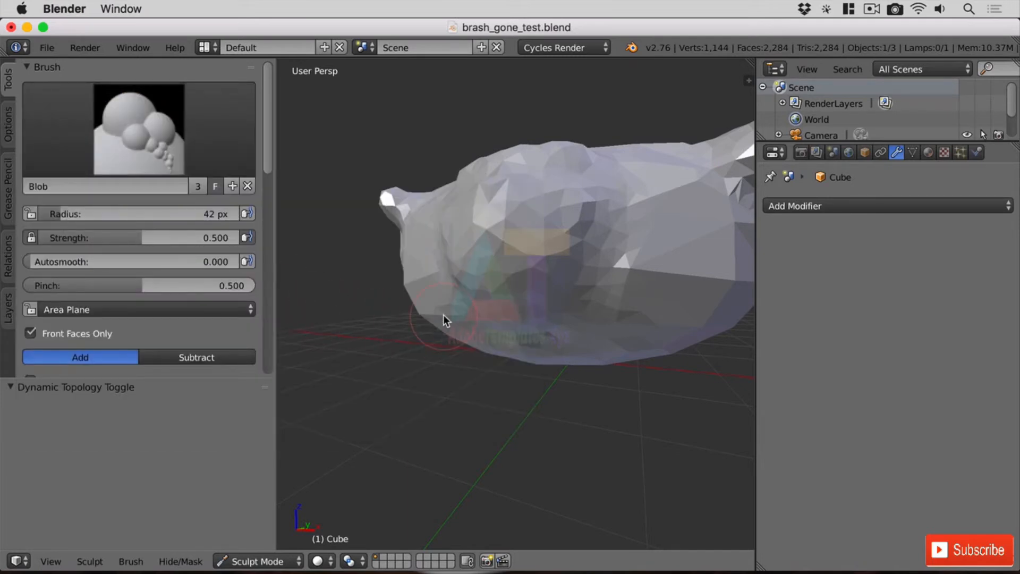
drag(50, 267, 216, 267)
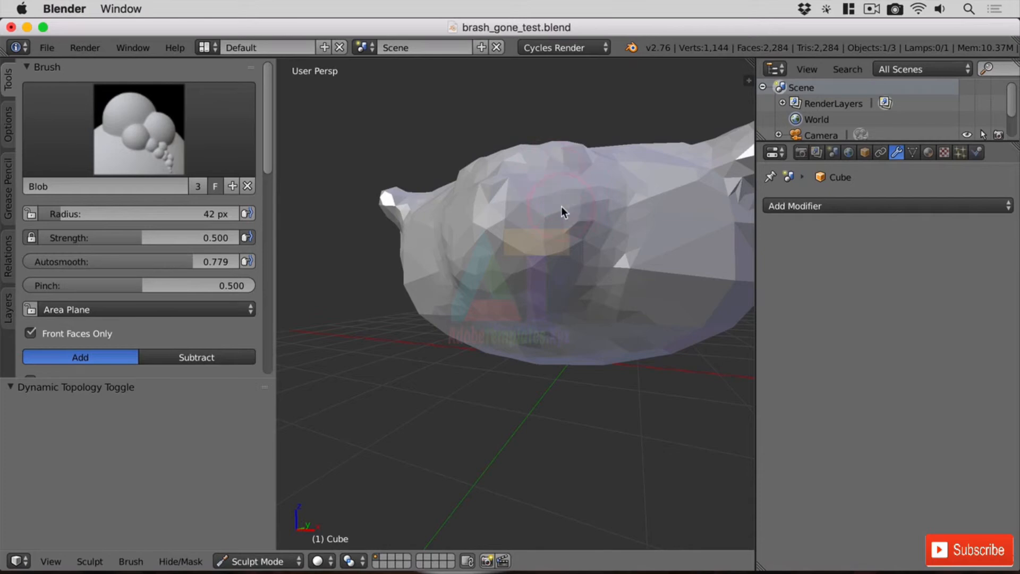
mouse_move(526, 272)
mouse_down()
mouse_move(552, 171)
mouse_move(515, 283)
mouse_move(505, 170)
mouse_move(533, 296)
mouse_up()
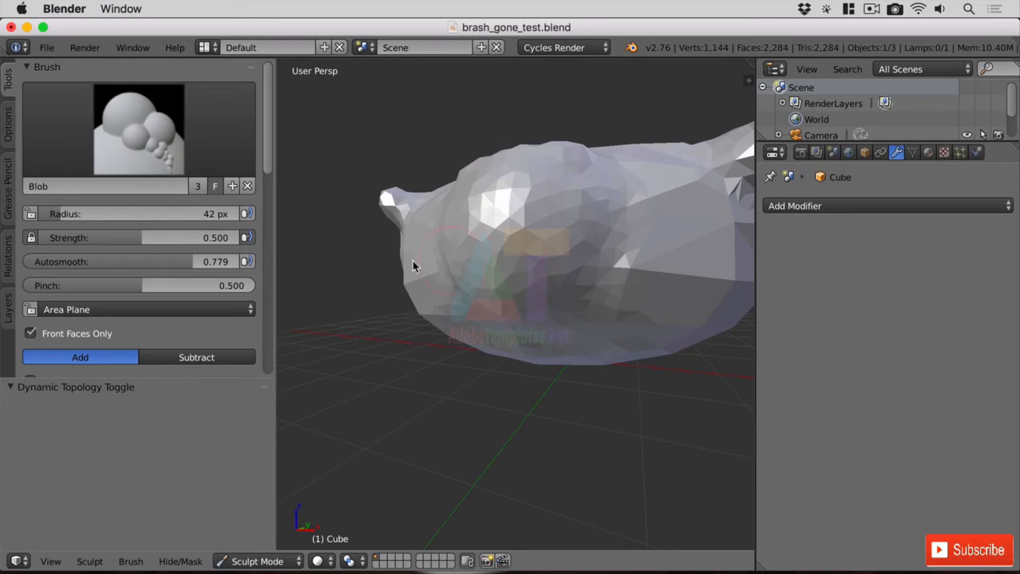
Reset the Blob brush's Autosmooth to 0.000 and smooth down the upper part of the front bulge
drag(189, 262, 23, 262)
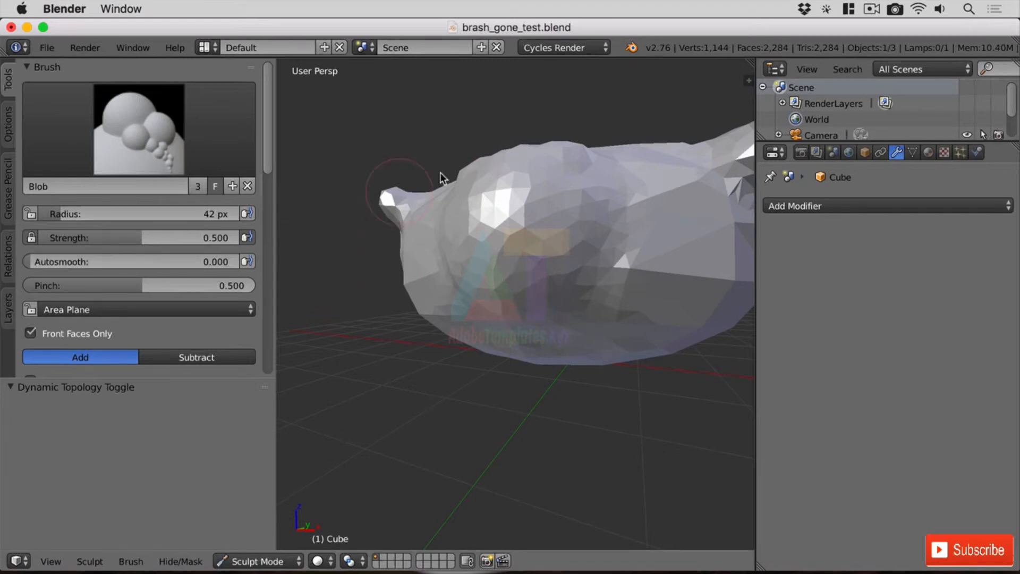
mouse_move(595, 235)
shift+mouse_down()
mouse_move(627, 241)
mouse_move(621, 300)
mouse_move(600, 336)
mouse_move(625, 223)
mouse_move(620, 174)
mouse_move(569, 140)
mouse_move(515, 143)
mouse_move(539, 143)
shift+mouse_up()
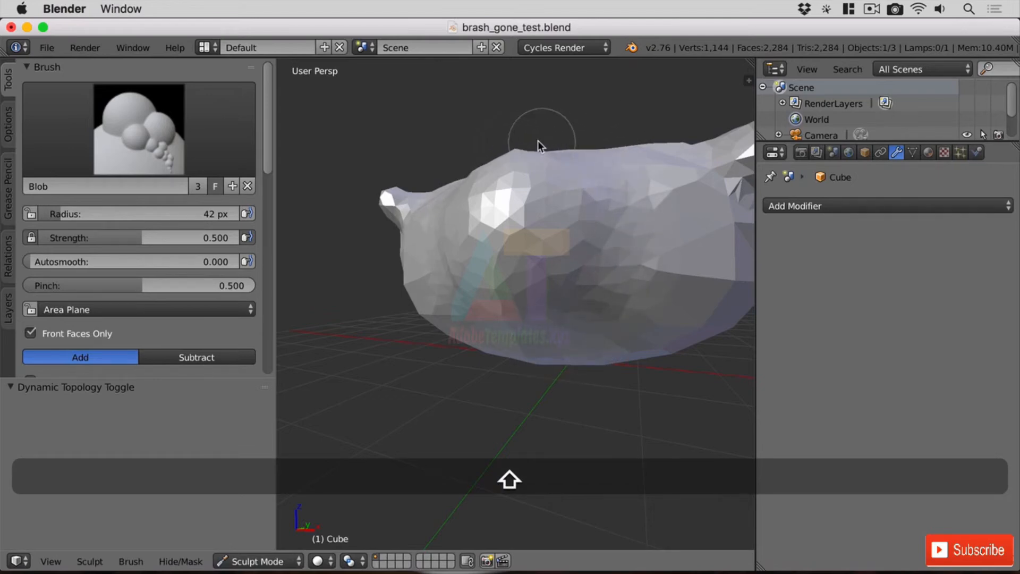
Raise the Blob brush's strength to 1.000 and sculpt strokes over the smoothed front of the mesh in close-up
middle_drag(656, 177, 658, 193)
scroll(658, 193, up, 2)
mouse_move(526, 234)
mouse_down()
mouse_move(507, 226)
mouse_move(486, 271)
mouse_move(486, 230)
mouse_move(504, 272)
mouse_up()
key(shift+f)
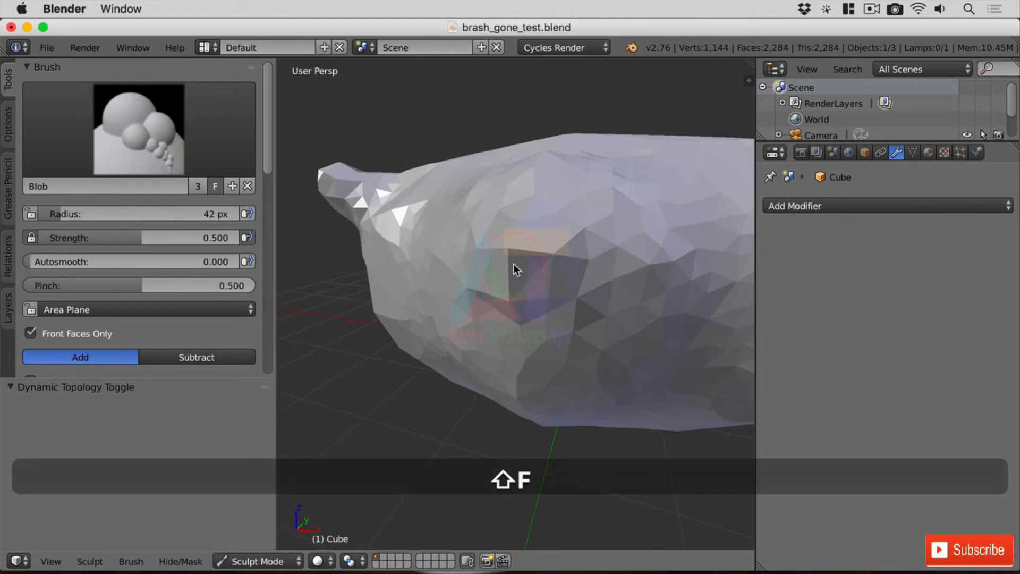
click(440, 265)
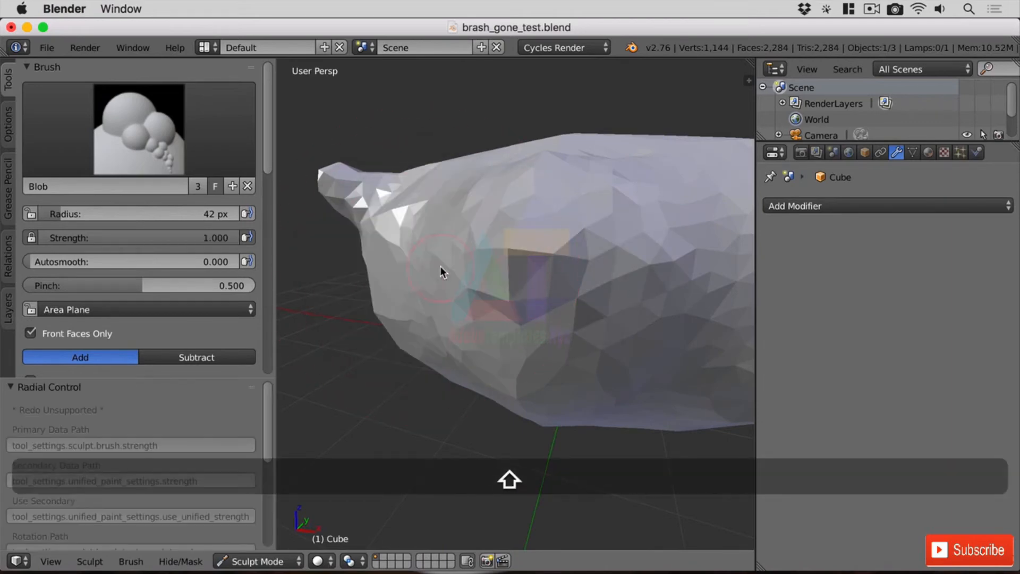
mouse_move(503, 279)
mouse_down()
mouse_move(481, 300)
mouse_move(466, 241)
mouse_move(478, 244)
mouse_move(467, 280)
mouse_up()
mouse_move(519, 232)
mouse_down()
mouse_move(527, 221)
mouse_move(382, 215)
mouse_move(565, 317)
mouse_move(494, 271)
mouse_up()
Enable Dyntopo with the 12 px detail size and sculpt a Blob stroke across the front toward the horn
scroll(108, 310, down, 10)
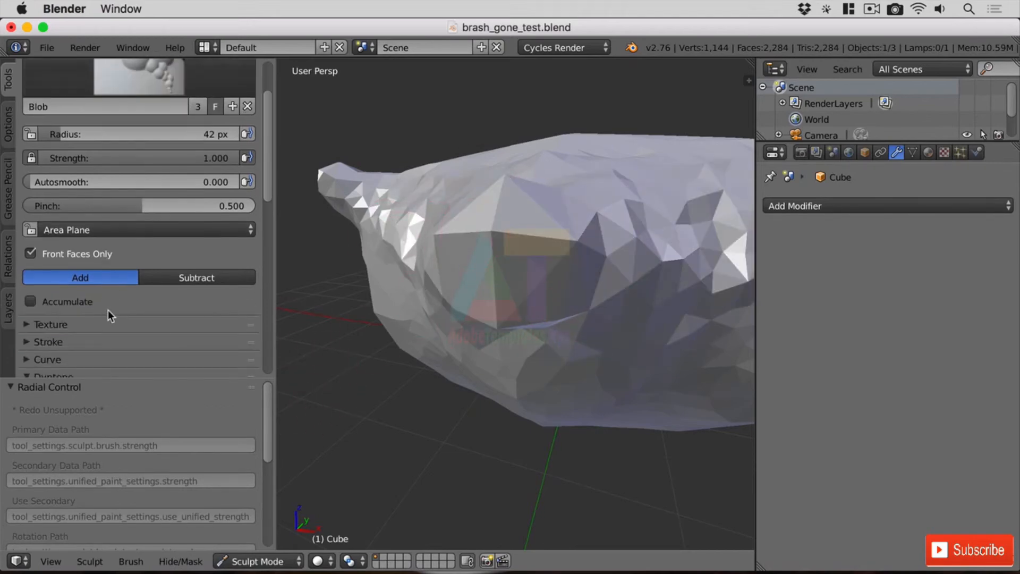
click(141, 224)
mouse_move(494, 253)
mouse_down()
mouse_move(465, 285)
mouse_move(521, 232)
mouse_move(479, 227)
mouse_move(462, 240)
mouse_move(504, 239)
mouse_move(490, 232)
mouse_move(457, 243)
mouse_move(420, 233)
mouse_up()
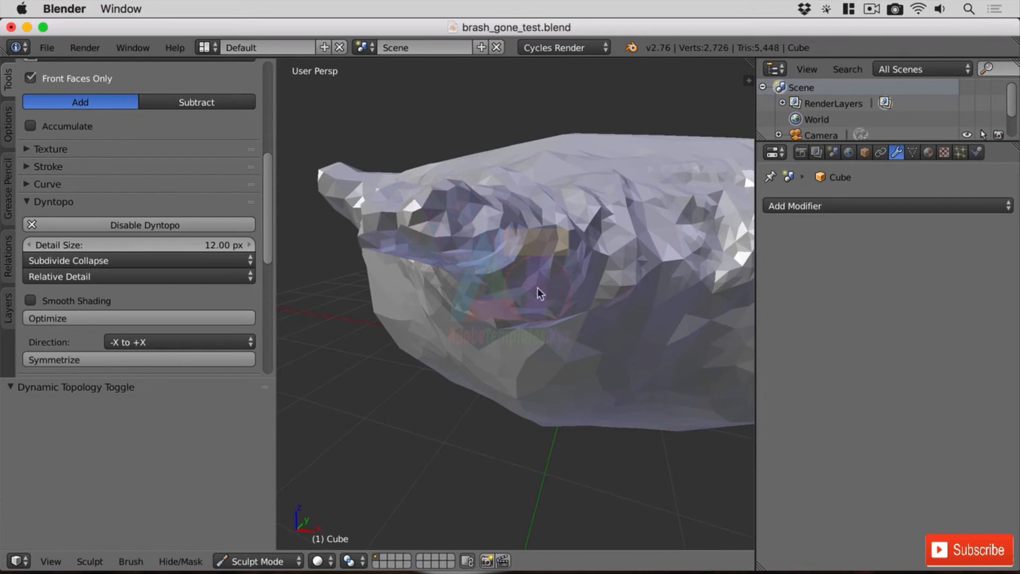
Widen the 3D viewport and smooth out the rough ridge and front surface between and around the horns
scroll(540, 288, down, 5)
middle_drag(542, 288, 532, 285)
scroll(457, 351, up, 5)
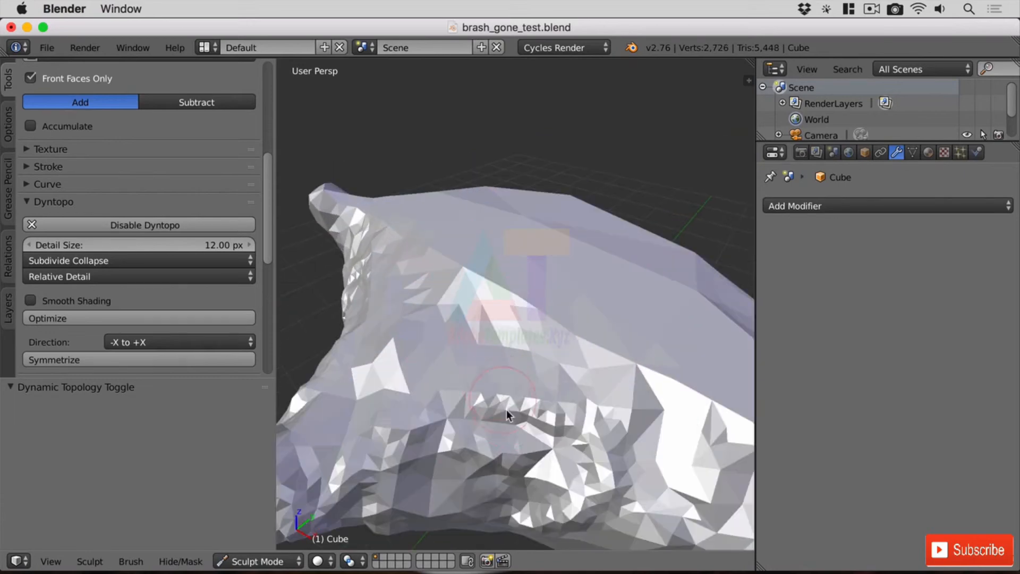
shift+middle_drag(470, 408, 510, 362)
scroll(513, 356, down, 3)
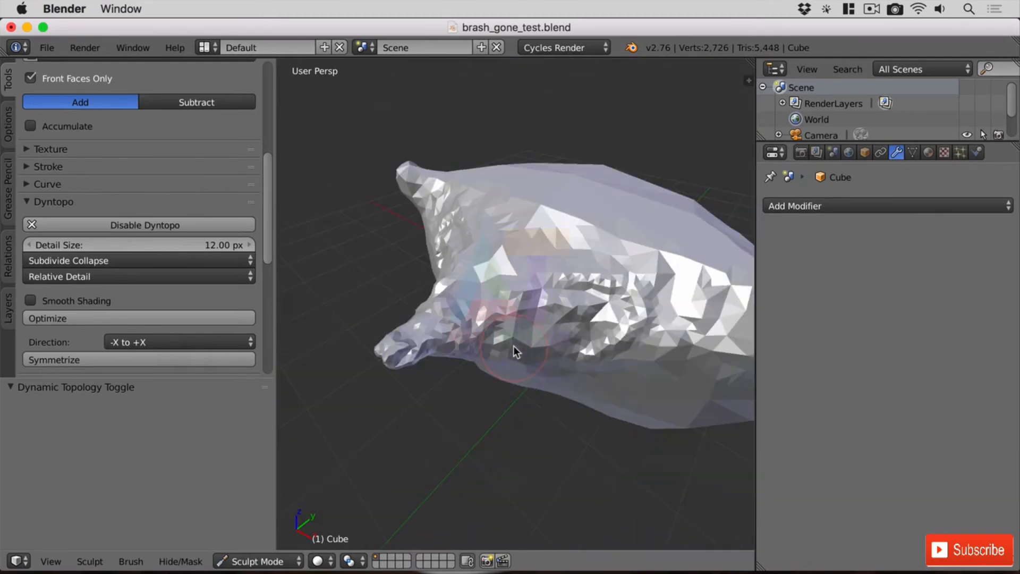
drag(756, 290, 1006, 315)
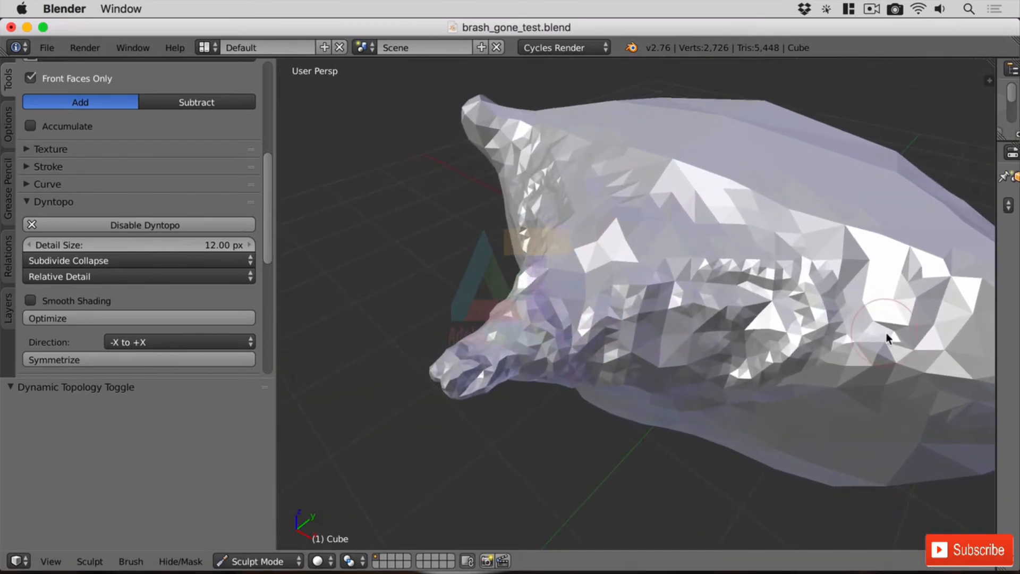
shift+middle_drag(887, 337, 861, 329)
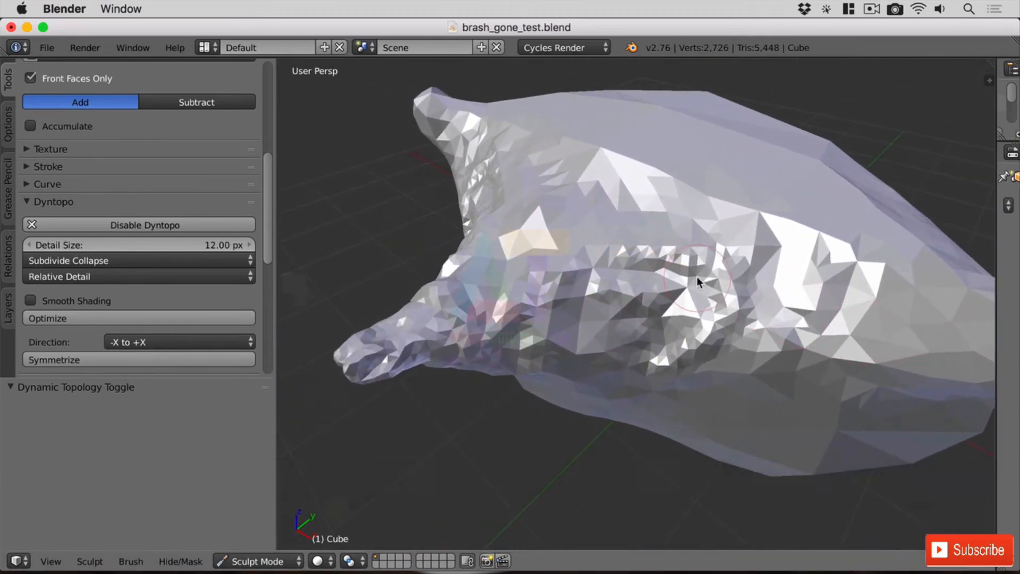
mouse_move(697, 277)
shift+mouse_down()
mouse_move(729, 267)
mouse_move(523, 297)
mouse_move(537, 271)
mouse_move(749, 246)
mouse_move(528, 319)
mouse_move(673, 302)
mouse_move(728, 323)
mouse_move(486, 346)
mouse_move(688, 360)
mouse_move(727, 347)
mouse_move(434, 339)
mouse_move(358, 364)
mouse_move(388, 359)
mouse_move(455, 308)
mouse_move(542, 221)
shift+mouse_up()
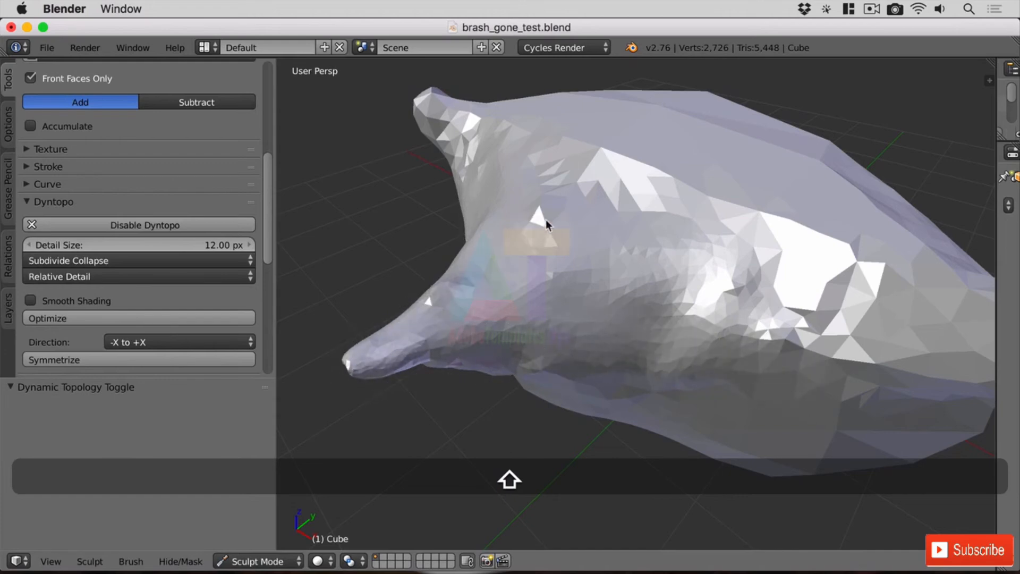
Smooth the faceted area on the underside of the mesh beneath the near horn
middle_drag(693, 291, 797, 177)
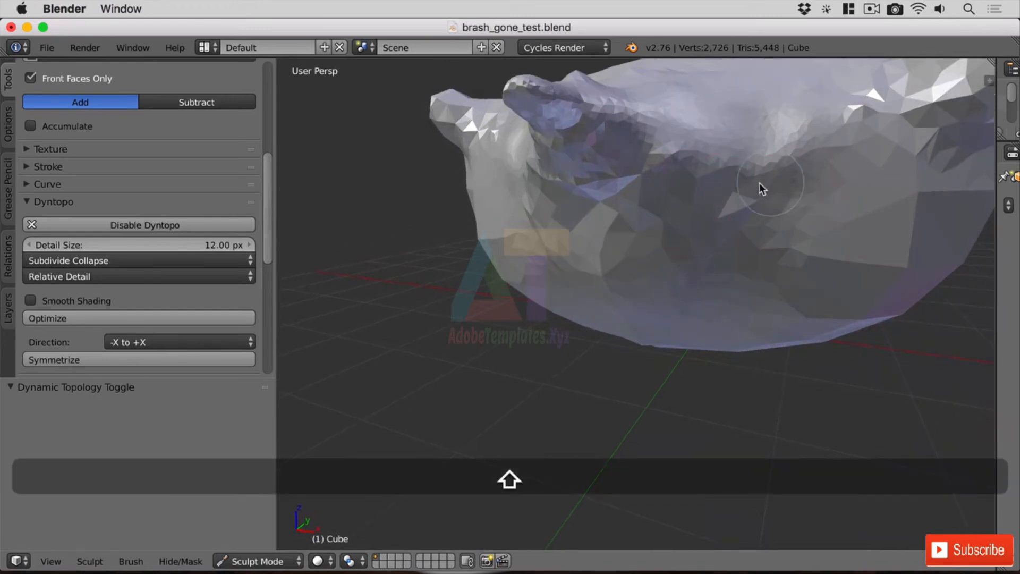
mouse_move(657, 159)
shift+mouse_down()
mouse_move(603, 132)
mouse_move(666, 226)
mouse_move(613, 166)
mouse_move(594, 285)
shift+mouse_up()
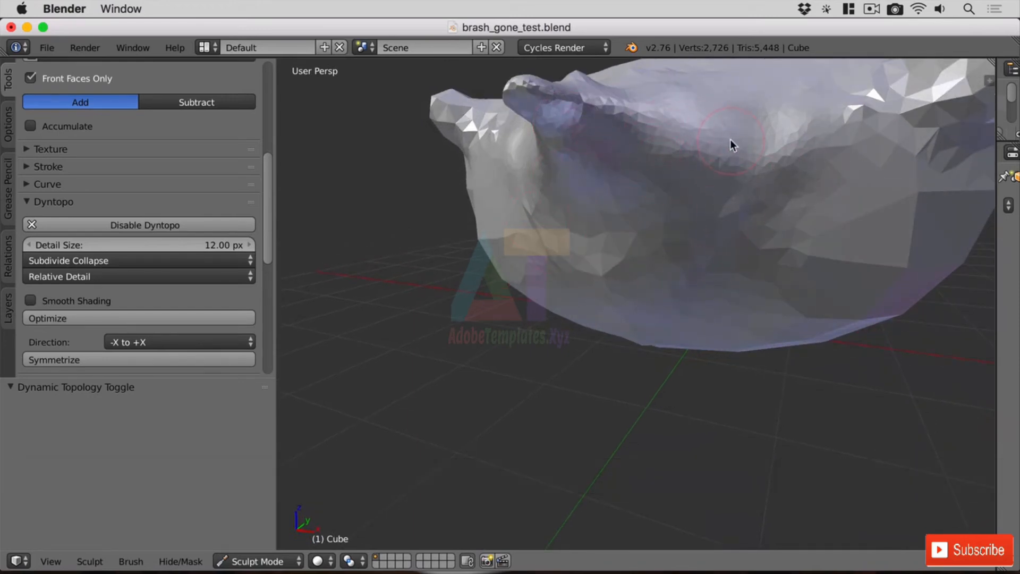
middle_drag(713, 136, 718, 153)
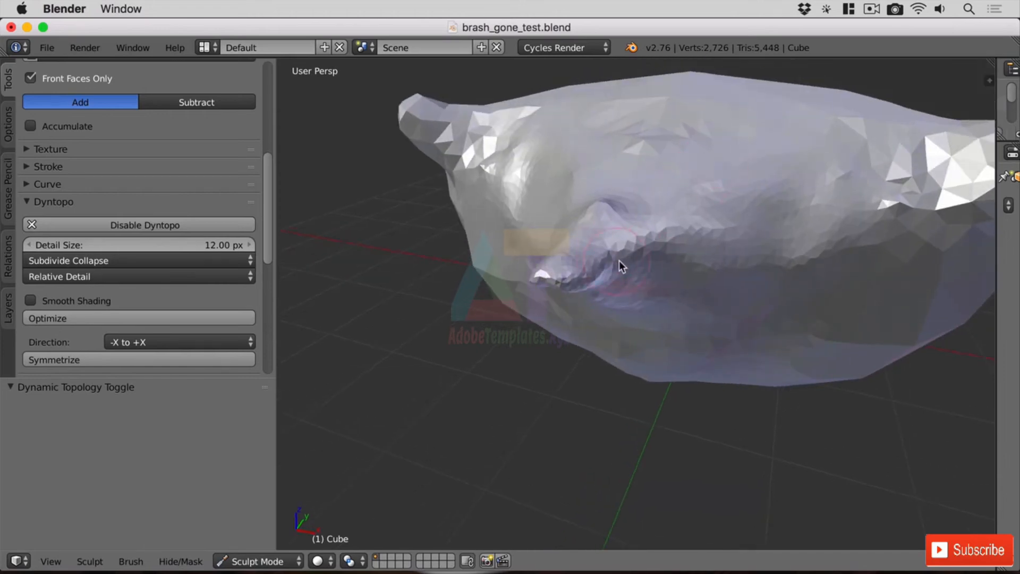
Smooth down the near horn and the coarse faceted area along the side of the mesh
middle_drag(693, 226, 547, 257)
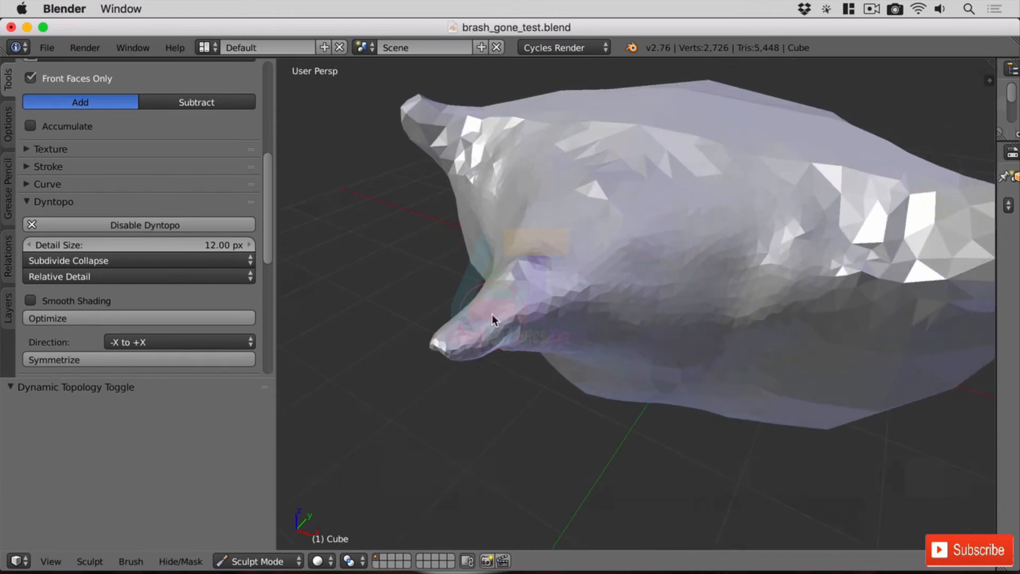
mouse_move(483, 346)
shift+mouse_down()
mouse_move(460, 352)
mouse_move(461, 325)
mouse_move(477, 385)
mouse_move(484, 316)
shift+mouse_up()
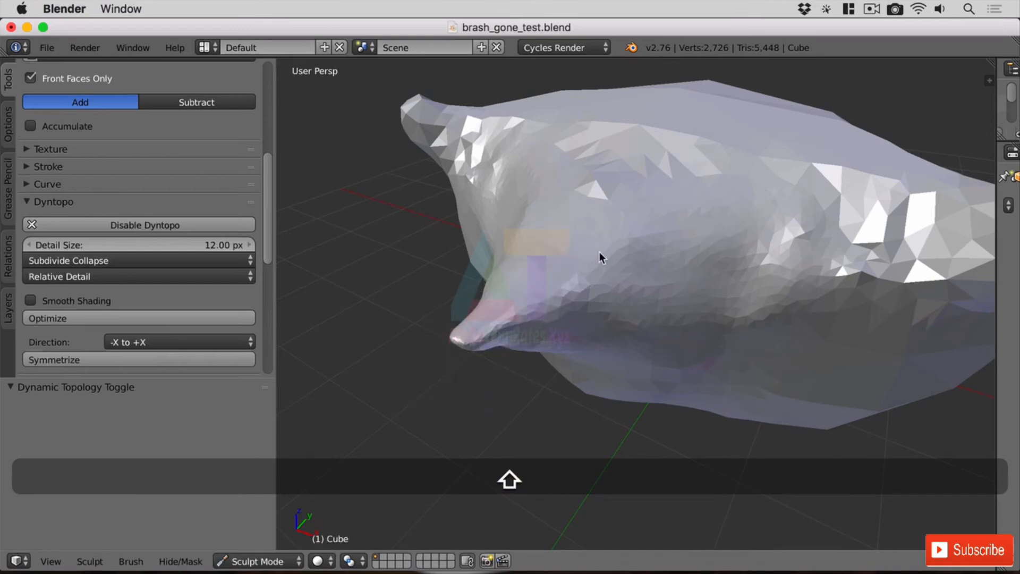
mouse_move(925, 211)
shift+mouse_down()
mouse_move(904, 272)
mouse_move(820, 298)
shift+mouse_up()
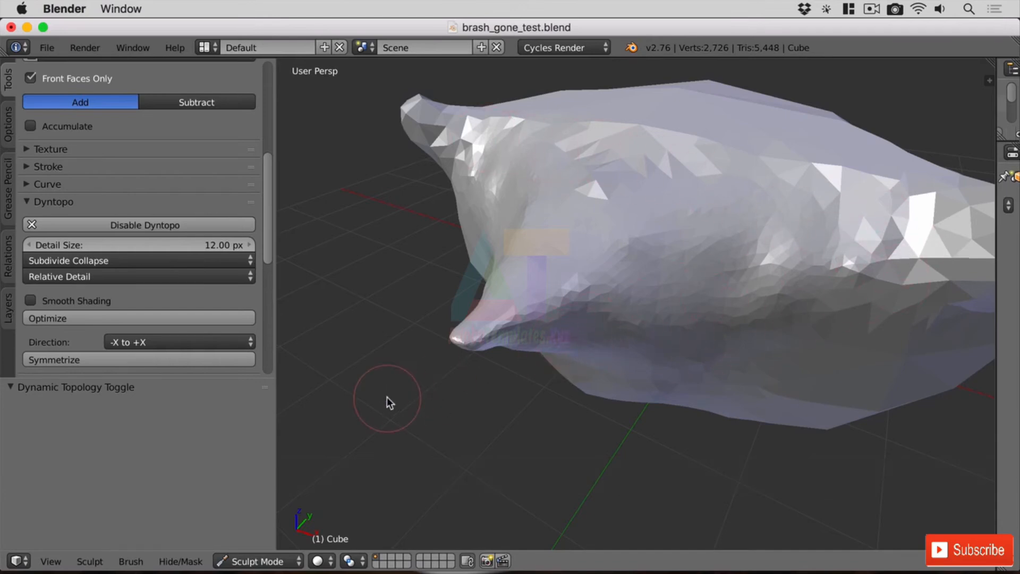
Switch to Object Mode and apply smooth shading to the sculpted mesh
click(269, 561)
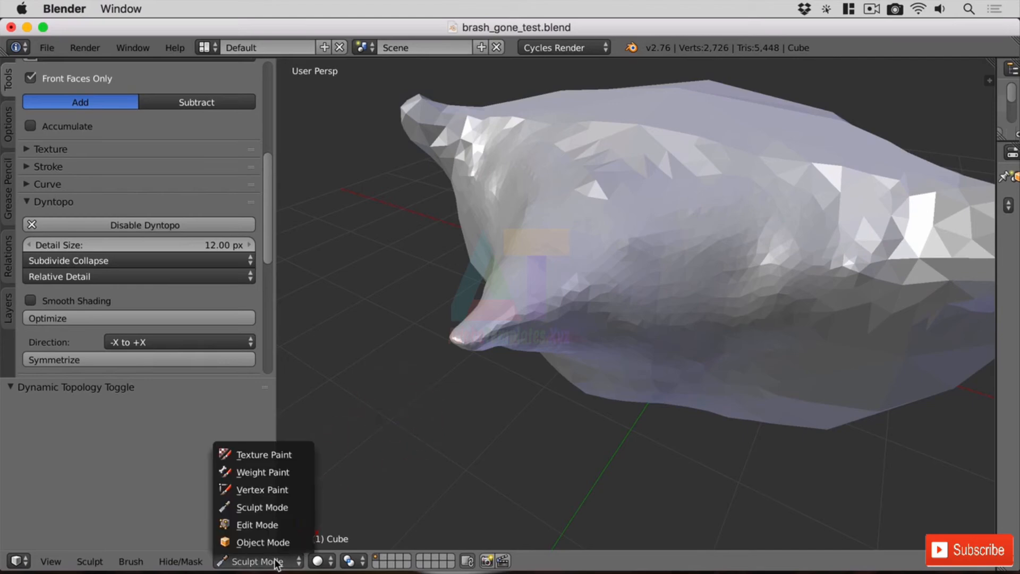
click(274, 536)
scroll(181, 209, up, 5)
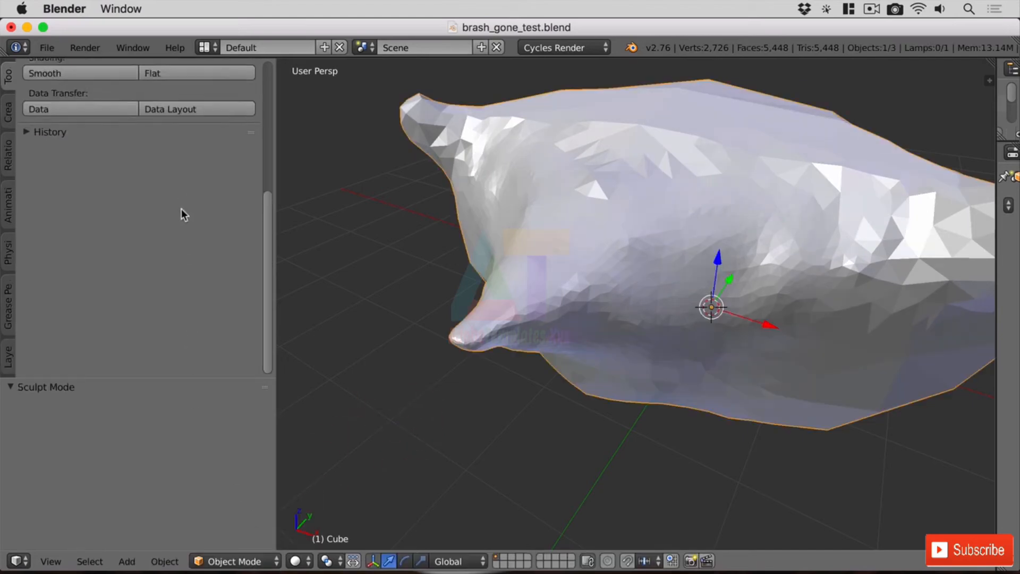
scroll(181, 209, up, 3)
click(80, 234)
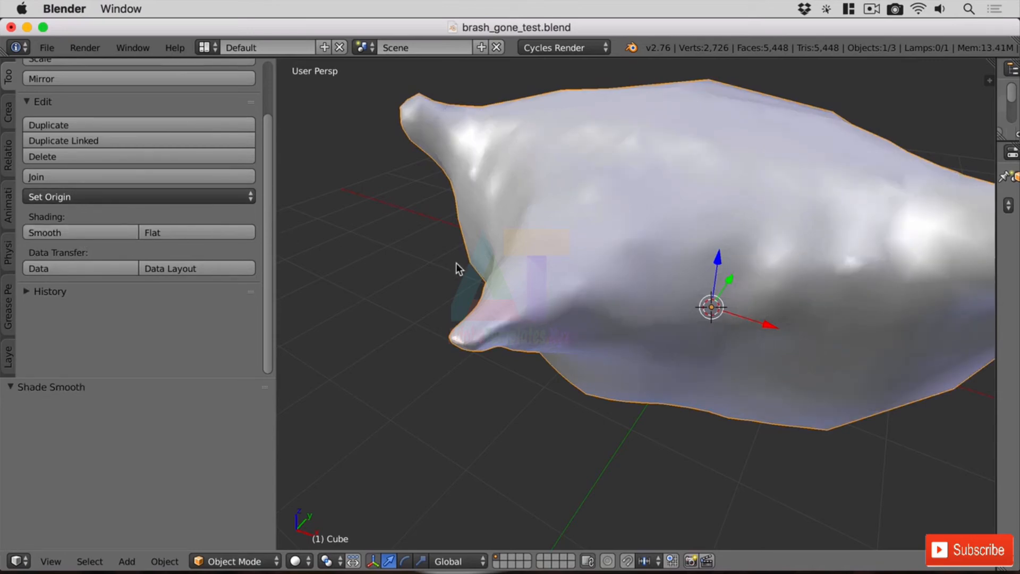
Set the sculpted mesh's shading back to flat
mouse_move(456, 262)
middle_down()
mouse_move(543, 241)
mouse_move(446, 258)
middle_up()
click(216, 229)
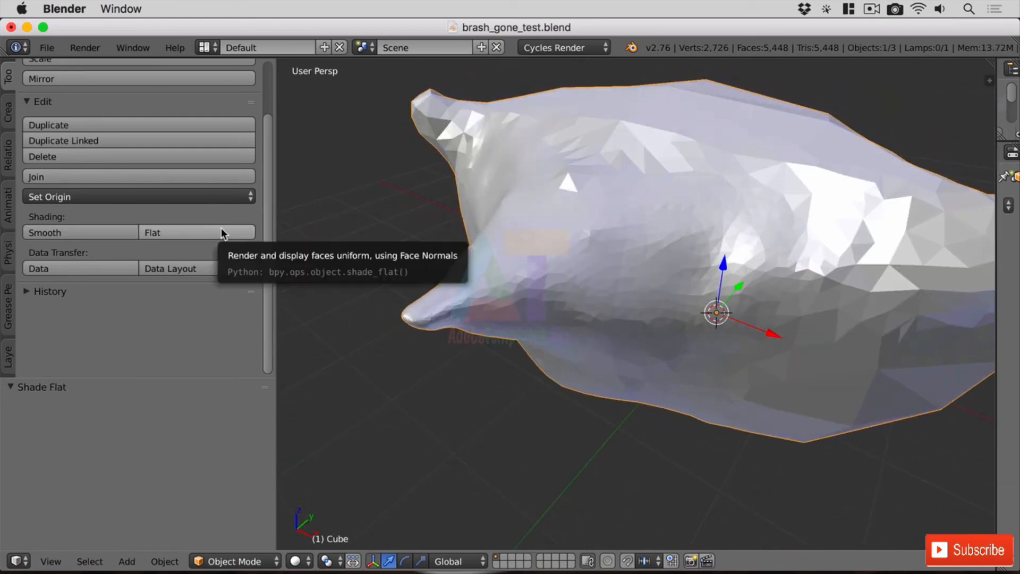